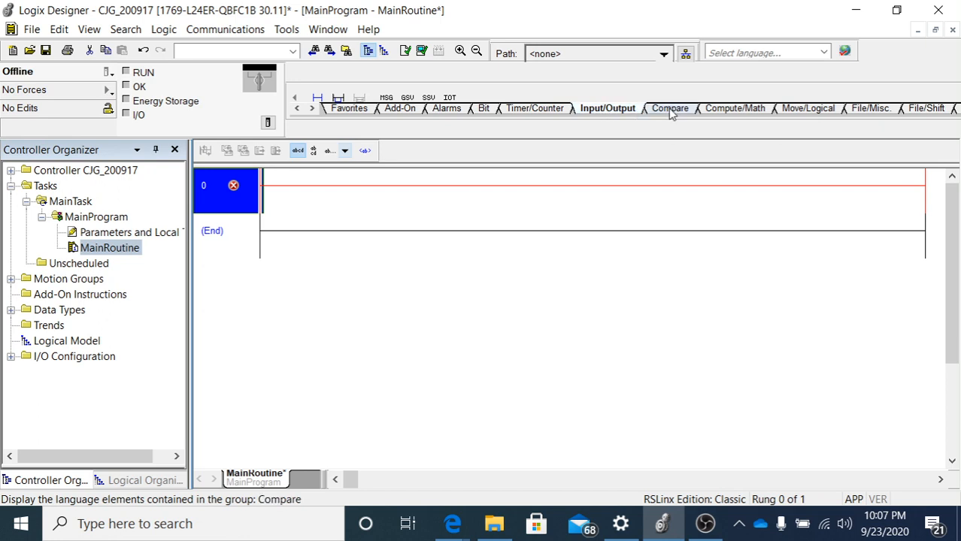
Open the customization settings for the Favorites set of language elements.
{"action": "left_click", "coordinate": [670, 108]}
{"action": "left_click", "coordinate": [733, 108]}
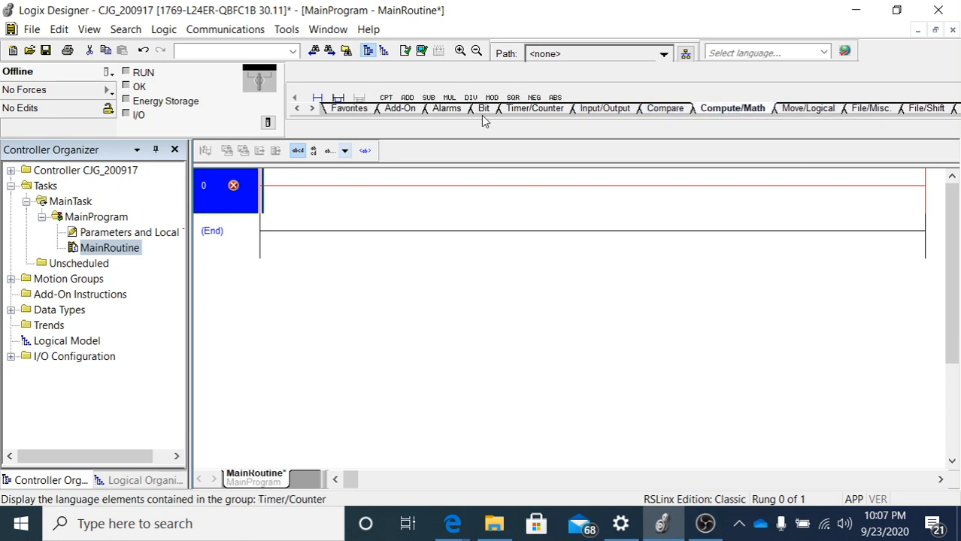
{"action": "left_click", "coordinate": [350, 108]}
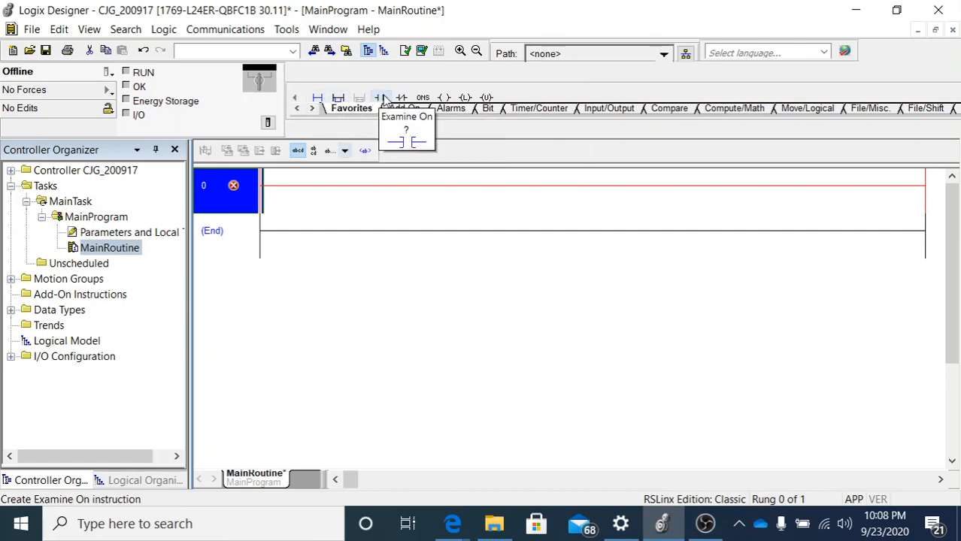
{"action": "right_click", "coordinate": [306, 94]}
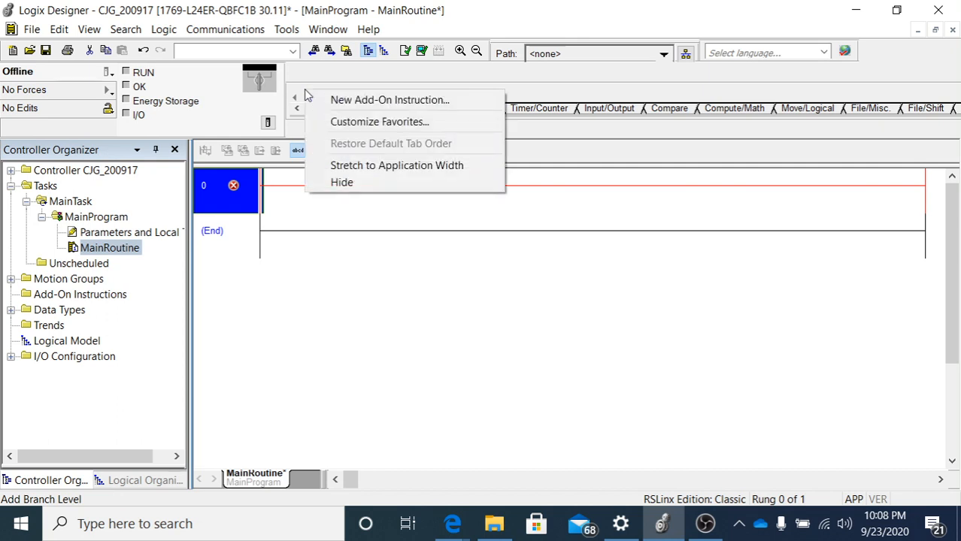
{"action": "left_click", "coordinate": [349, 123]}
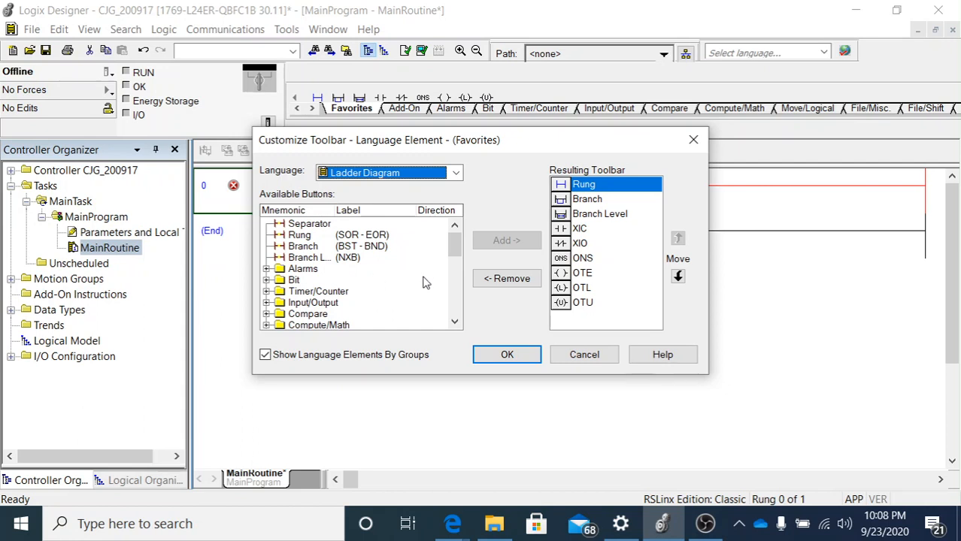
Review the available ladder instruction groups and the instructions contained in the Bit group.
{"action": "left_click", "coordinate": [455, 323]}
{"action": "left_click", "coordinate": [455, 323]}
{"action": "left_click", "coordinate": [455, 324]}
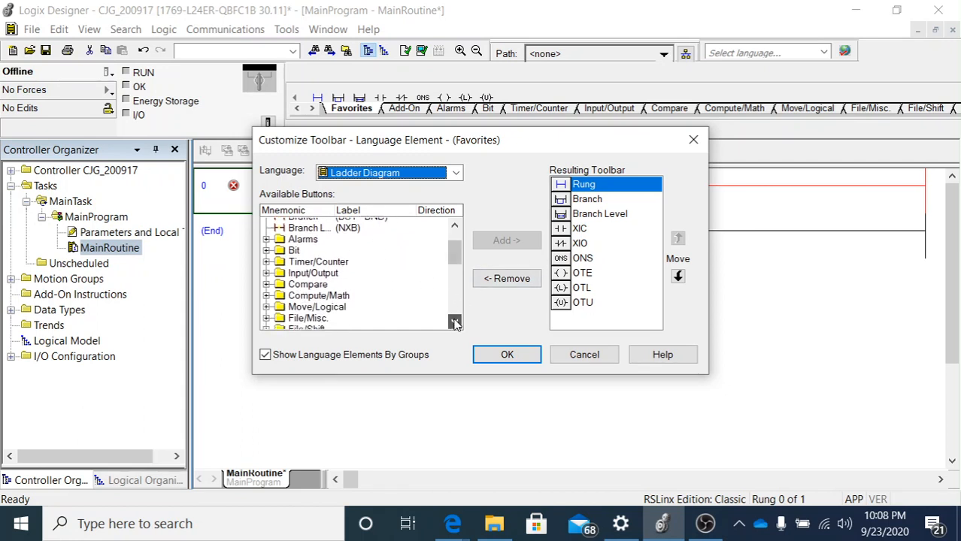
{"action": "left_click", "coordinate": [455, 323]}
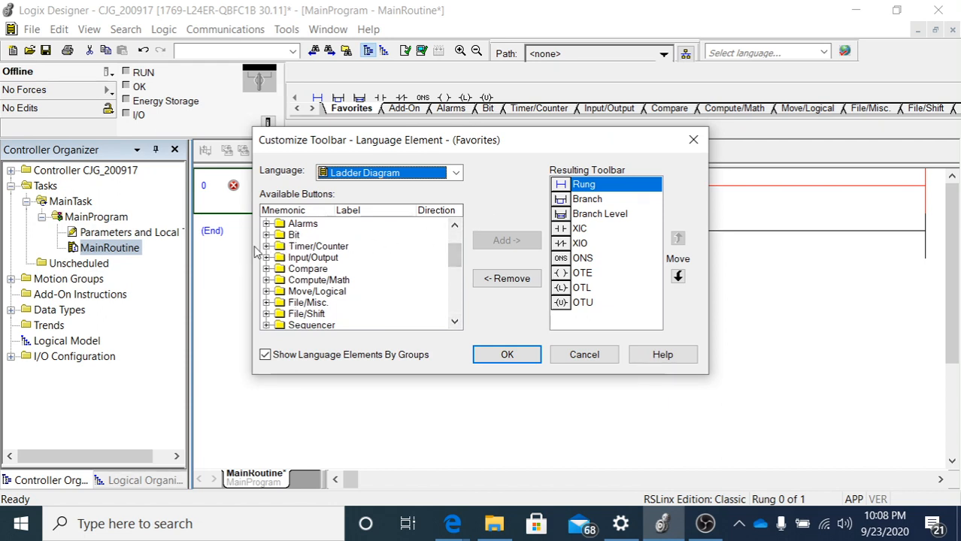
{"action": "left_click", "coordinate": [267, 236]}
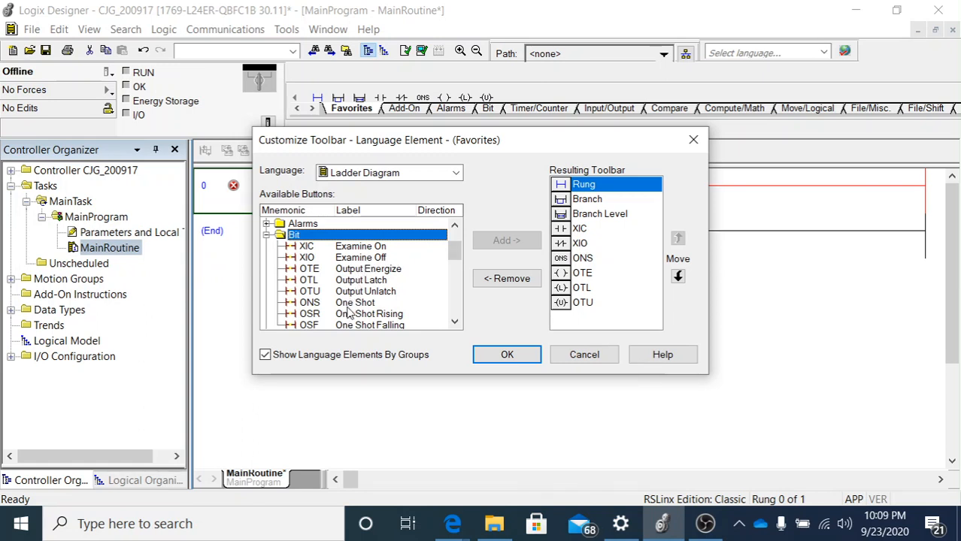
{"action": "left_click", "coordinate": [267, 236]}
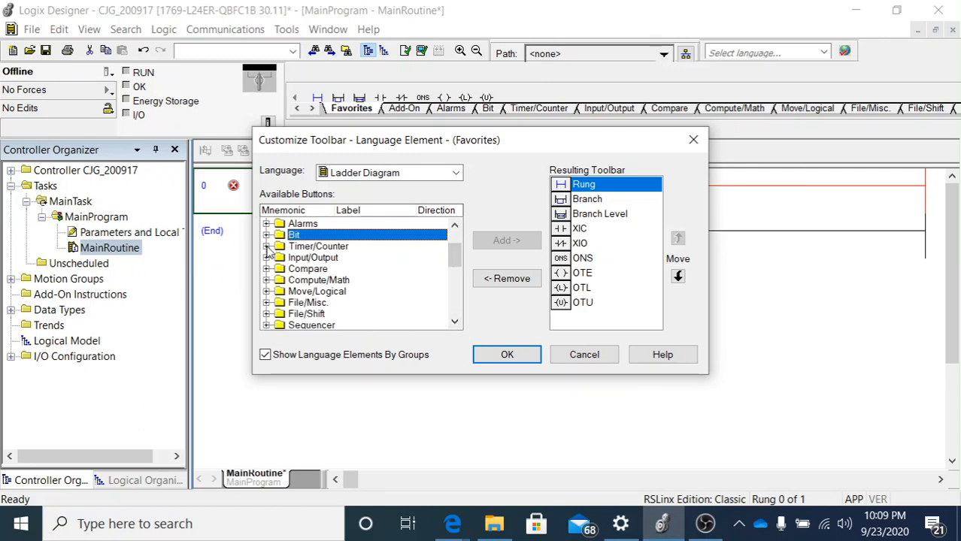
Add the timer instructions TON, TOF and RTO from the Timer/Counter group to the Favorites toolbar, after Rung.
{"action": "left_click", "coordinate": [267, 249]}
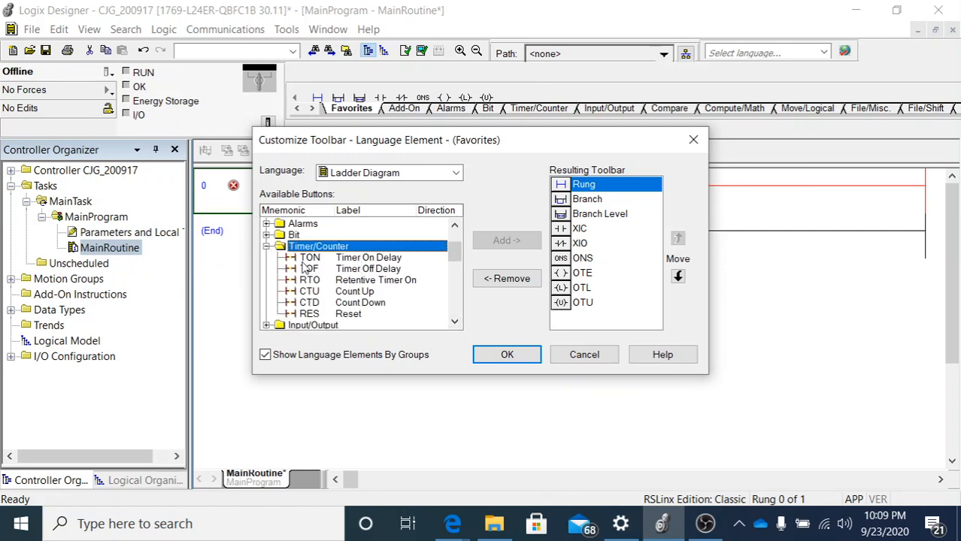
{"action": "left_click", "coordinate": [359, 259]}
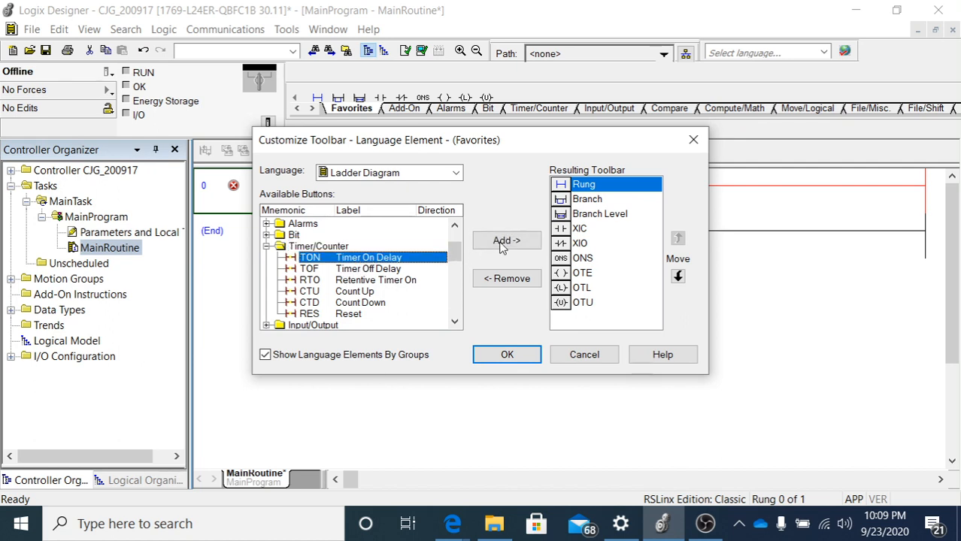
{"action": "left_click", "coordinate": [503, 247]}
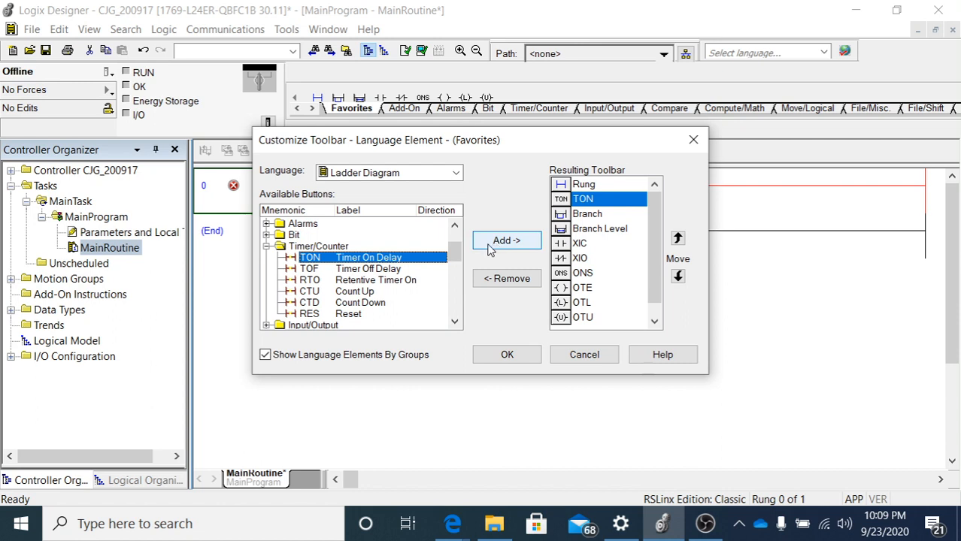
{"action": "left_click", "coordinate": [383, 269]}
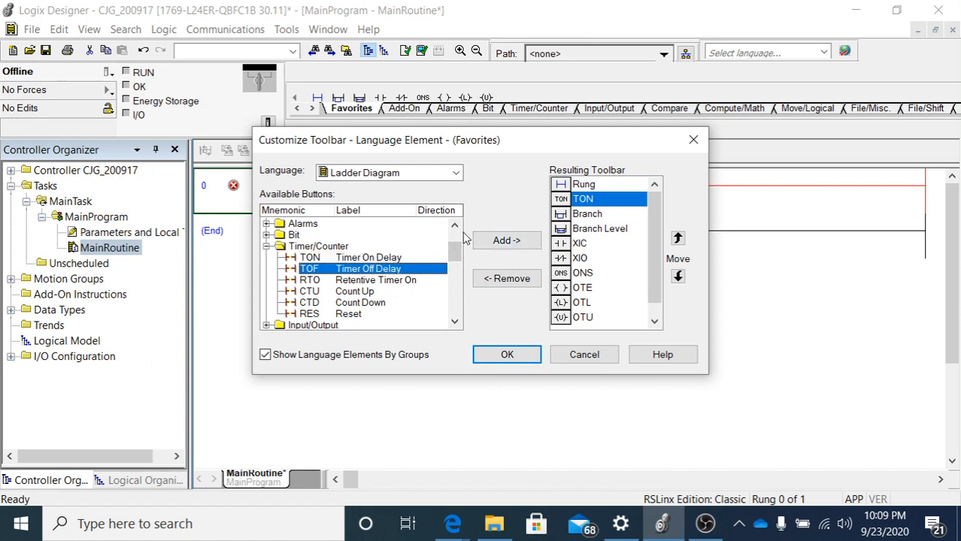
{"action": "left_click", "coordinate": [508, 241]}
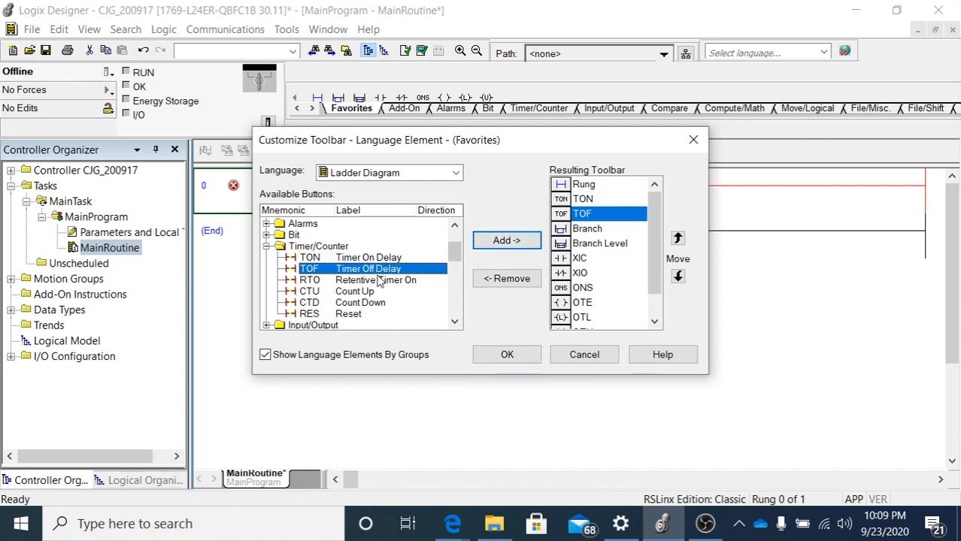
{"action": "left_click", "coordinate": [380, 280]}
{"action": "left_click", "coordinate": [506, 241]}
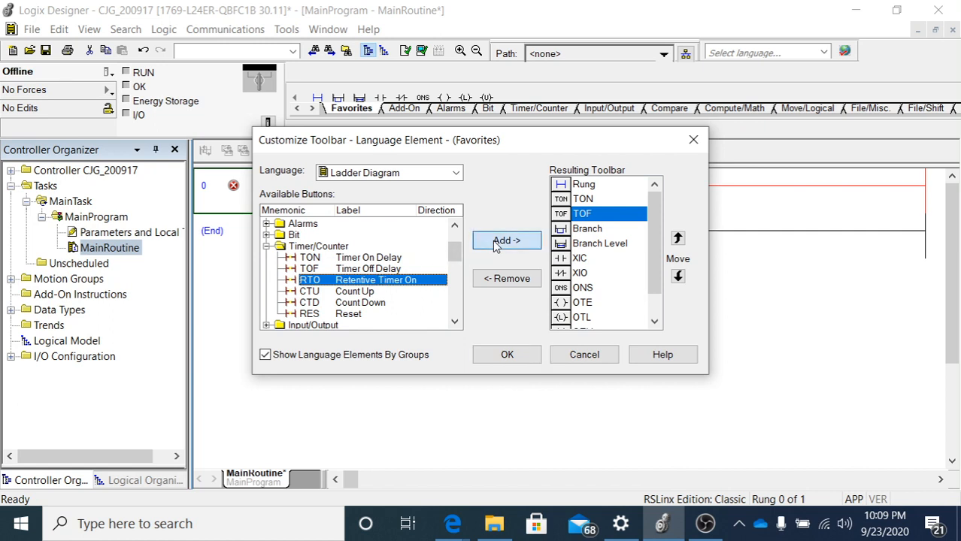
Add the CTU, CTD and RES instructions from the Timer/Counter group to the Favorites toolbar, after RTO.
{"action": "left_click", "coordinate": [365, 292]}
{"action": "left_click", "coordinate": [506, 241]}
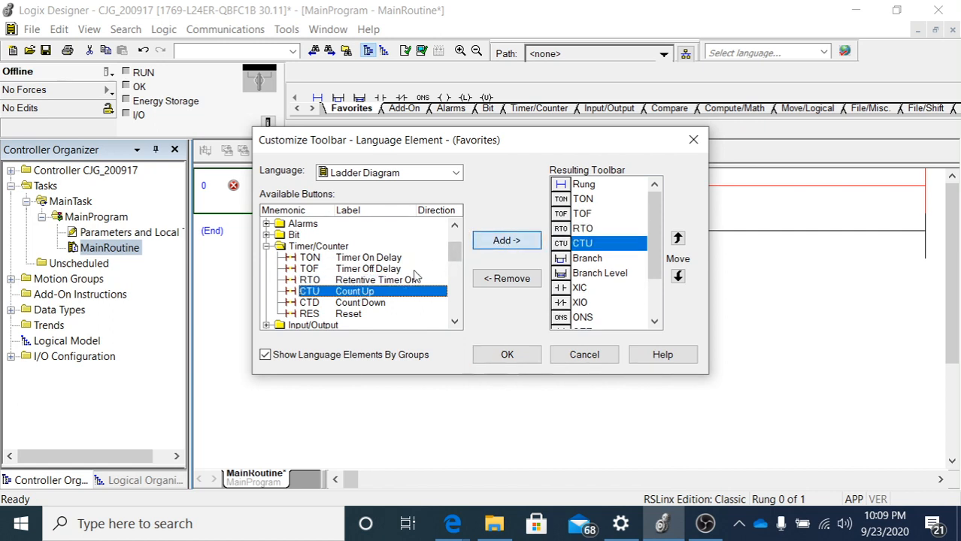
{"action": "left_click", "coordinate": [360, 303]}
{"action": "left_click", "coordinate": [506, 241]}
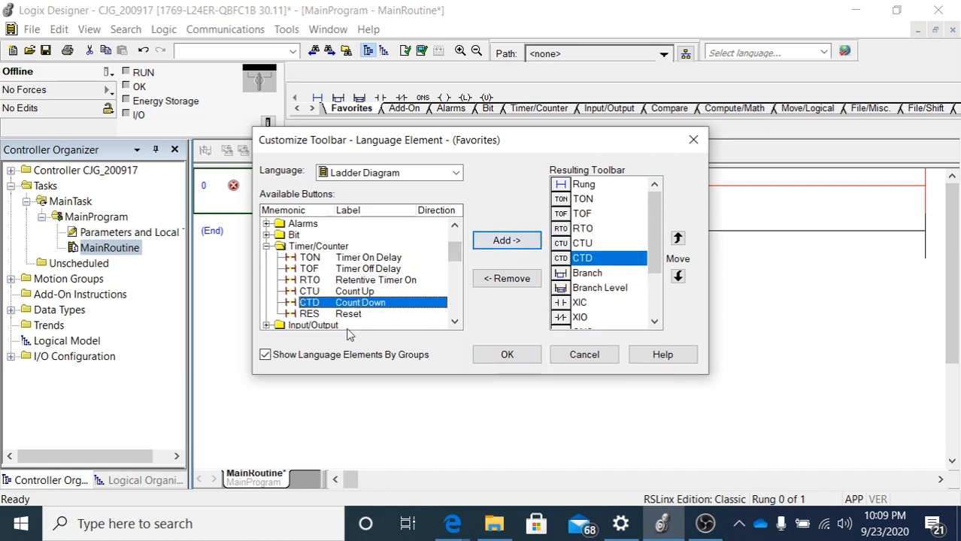
{"action": "left_click", "coordinate": [352, 314]}
{"action": "left_click", "coordinate": [506, 241]}
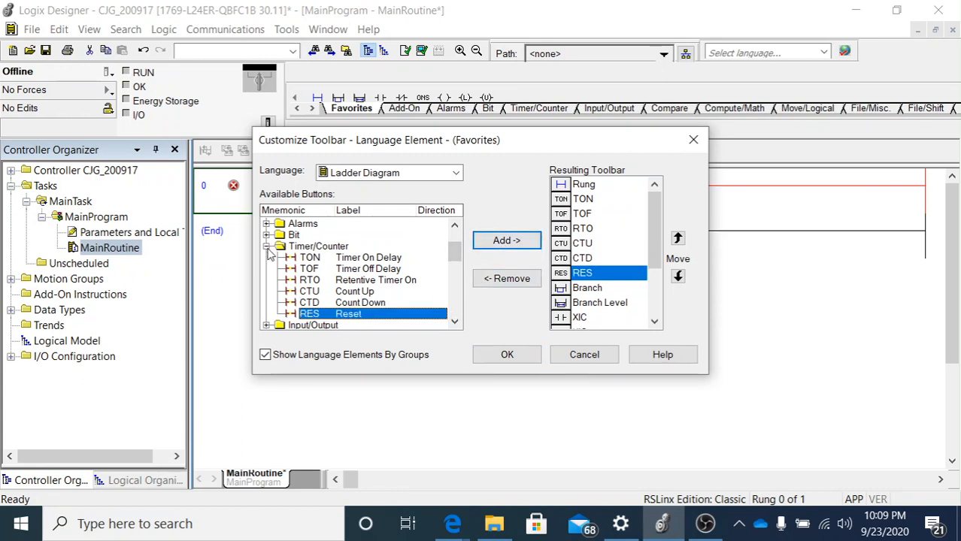
{"action": "left_click", "coordinate": [267, 247]}
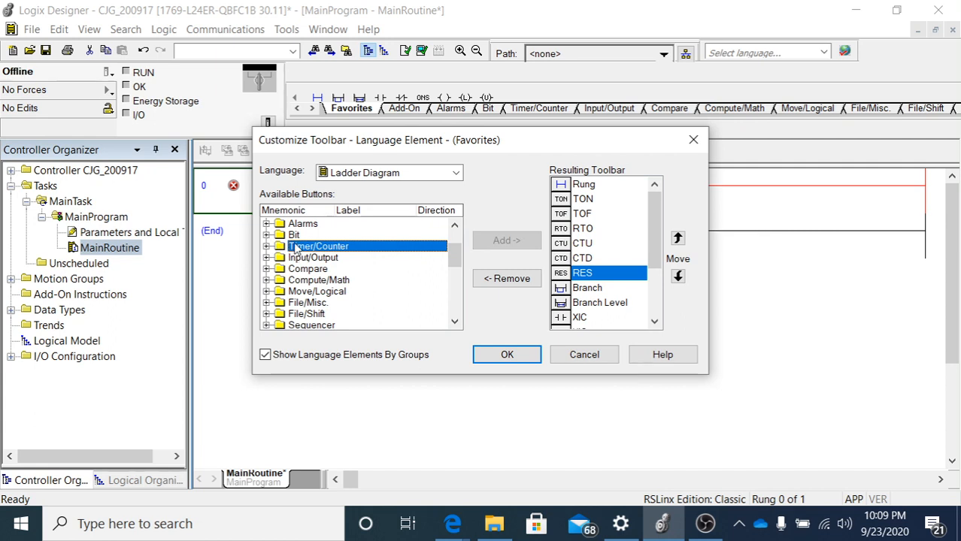
Add the CMP, EQU and NEQ instructions from the Compare group to the Favorites toolbar, after RES.
{"action": "left_click", "coordinate": [267, 259]}
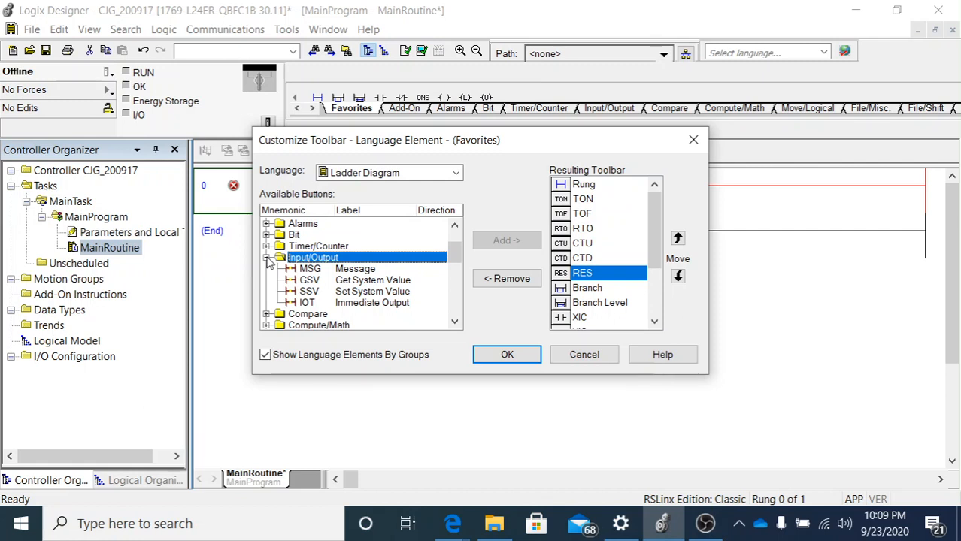
{"action": "left_click", "coordinate": [267, 258]}
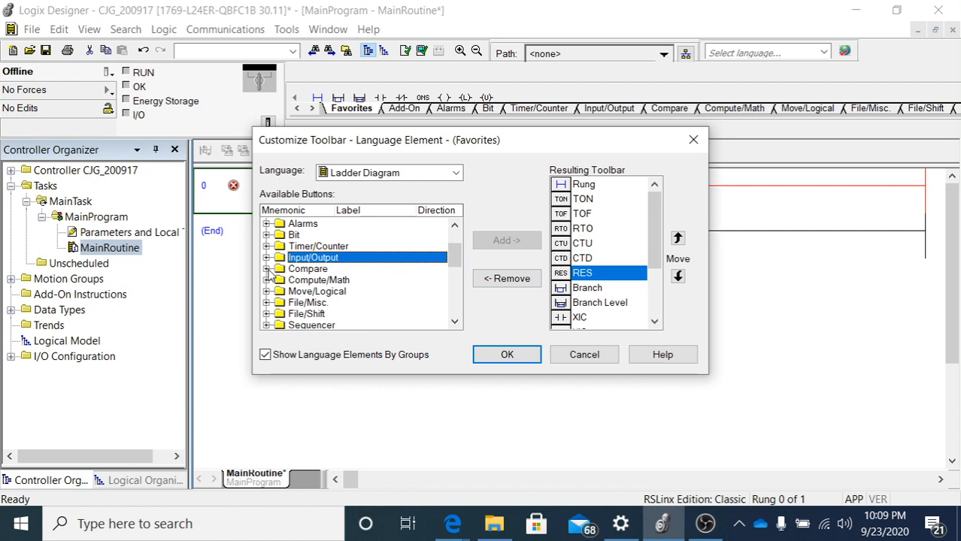
{"action": "left_click", "coordinate": [267, 269]}
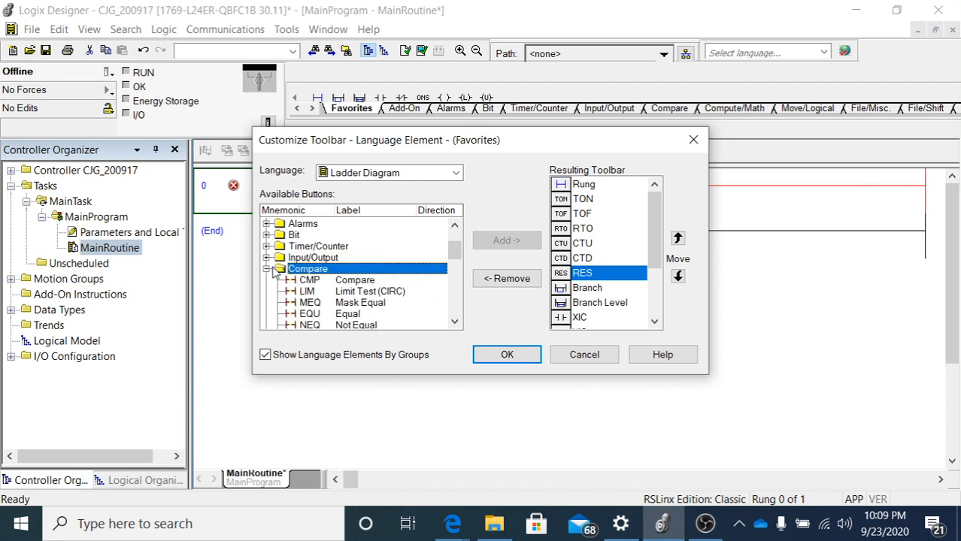
{"action": "left_click", "coordinate": [455, 322]}
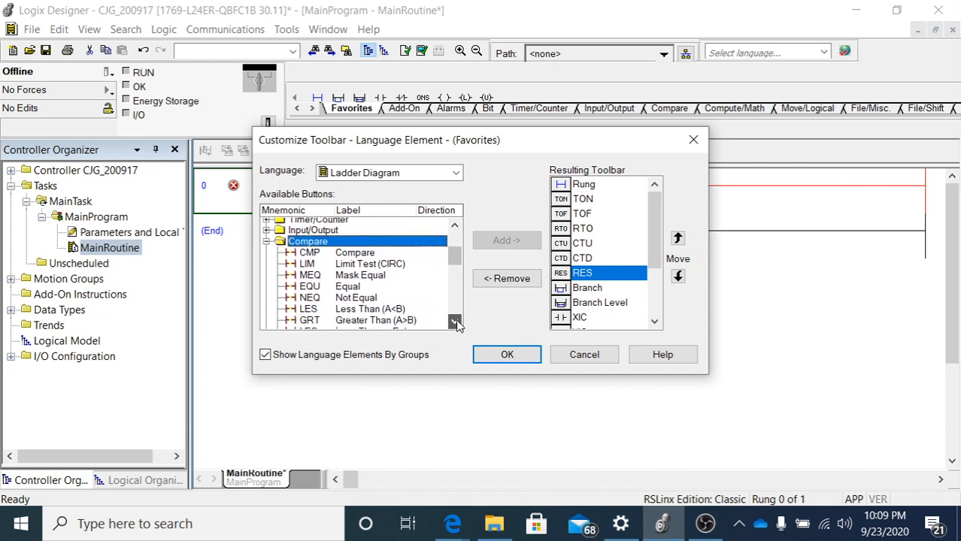
{"action": "scroll", "coordinate": [455, 322], "scroll_direction": "down", "scroll_amount": 2}
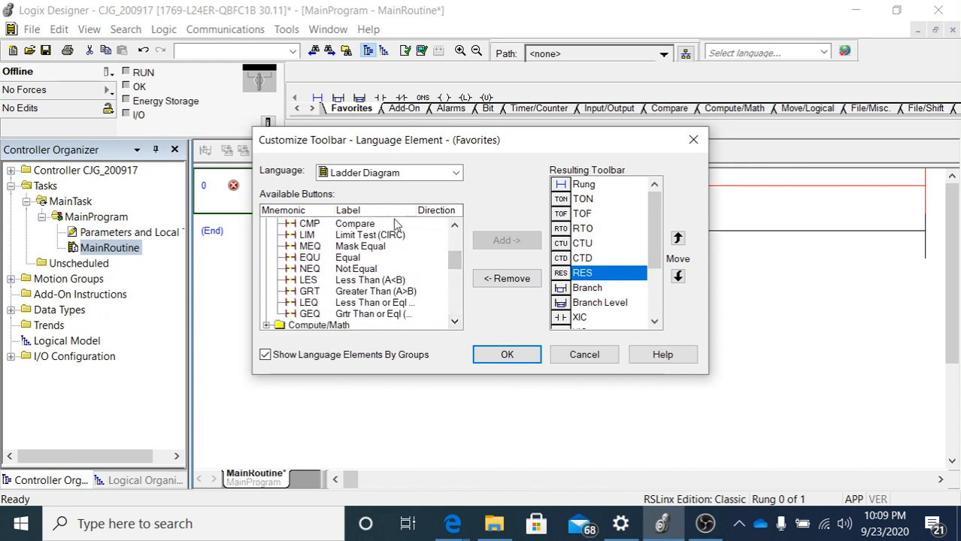
{"action": "left_click", "coordinate": [352, 225]}
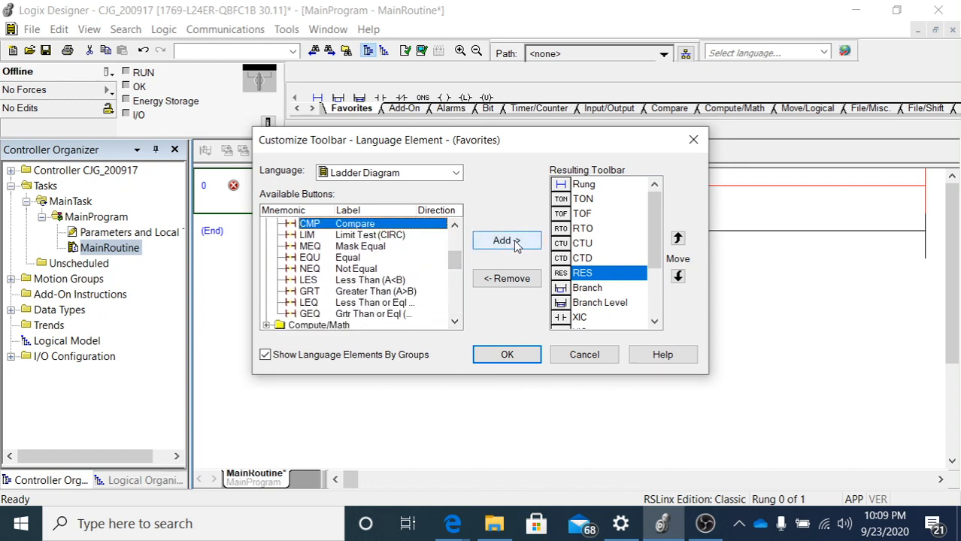
{"action": "left_click", "coordinate": [516, 242]}
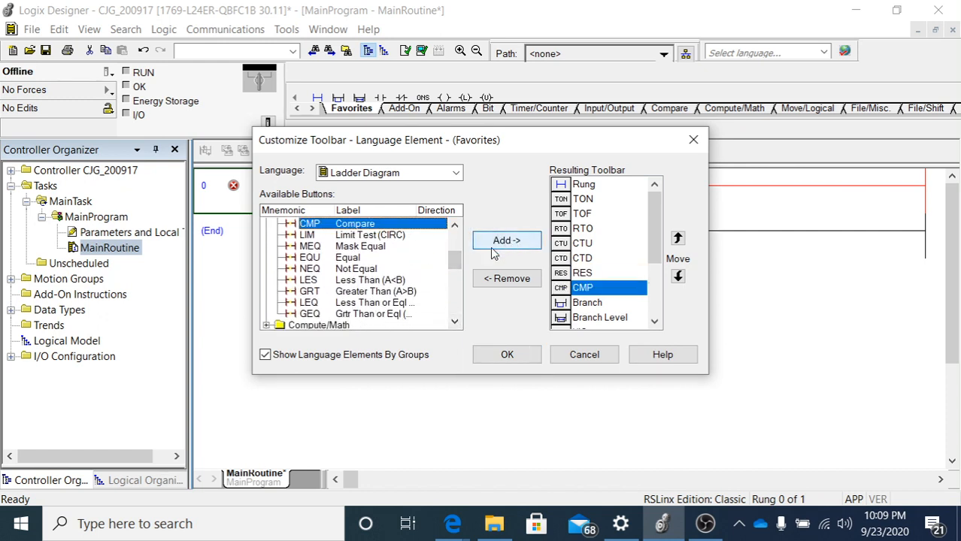
{"action": "left_click", "coordinate": [359, 259]}
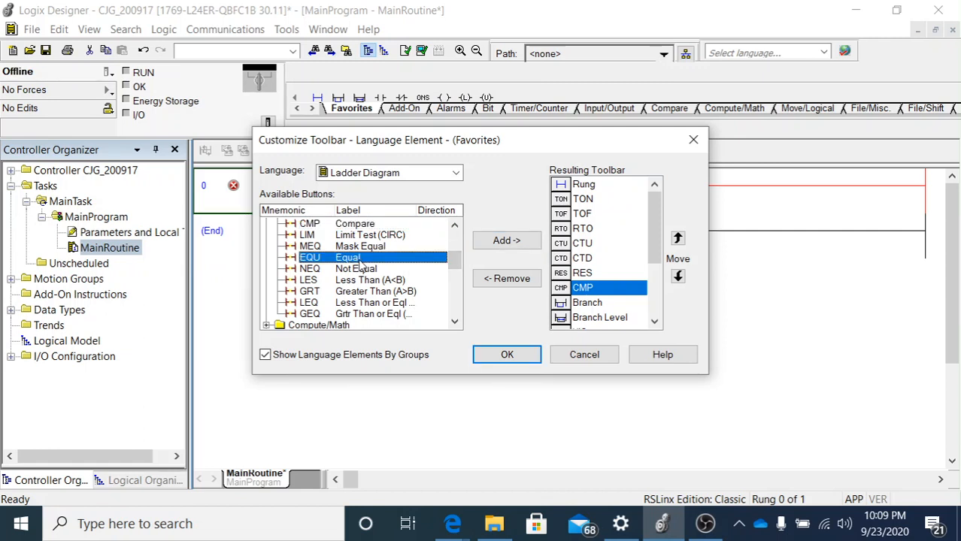
{"action": "left_click", "coordinate": [506, 241]}
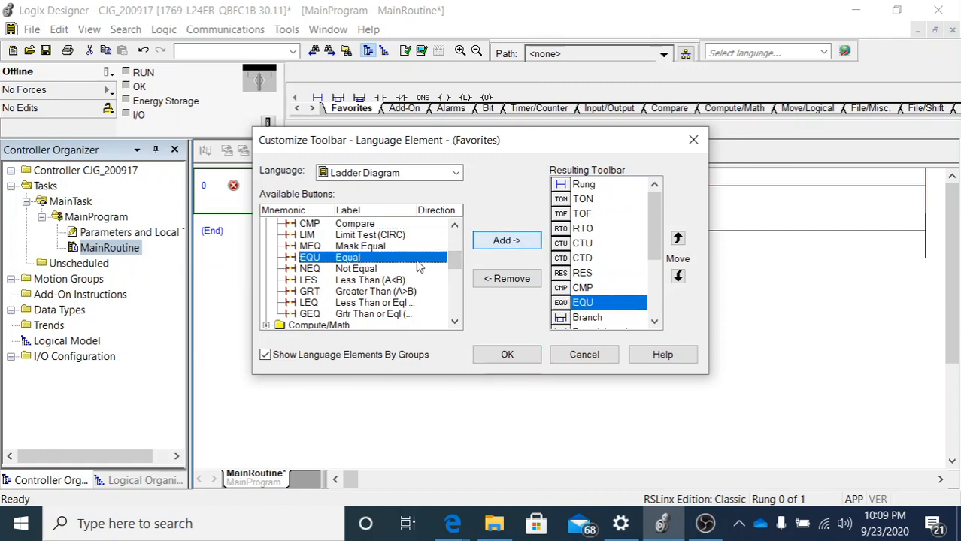
{"action": "left_click", "coordinate": [374, 270]}
{"action": "left_click", "coordinate": [488, 245]}
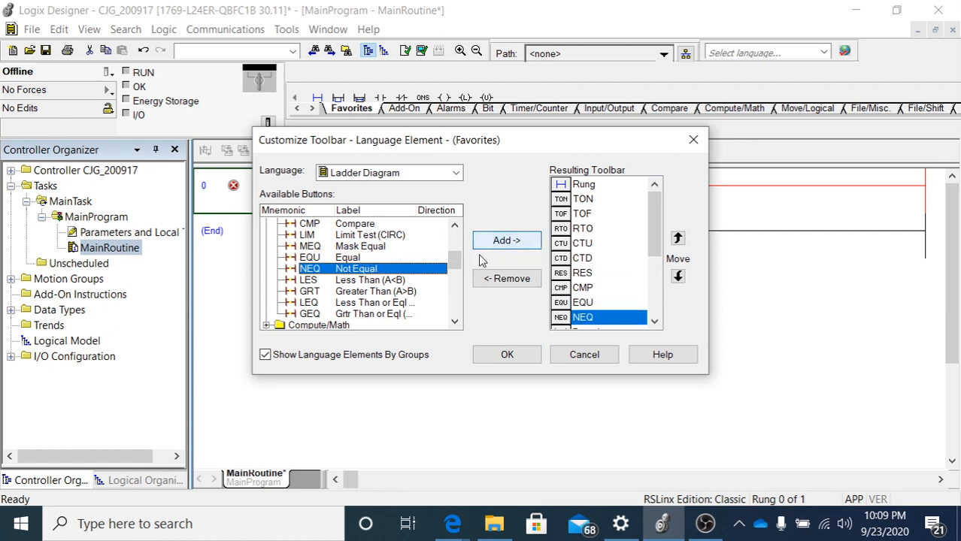
Add the LES, GRT, LEQ and GEQ comparison instructions to the Favorites toolbar, after NEQ.
{"action": "left_click", "coordinate": [380, 272]}
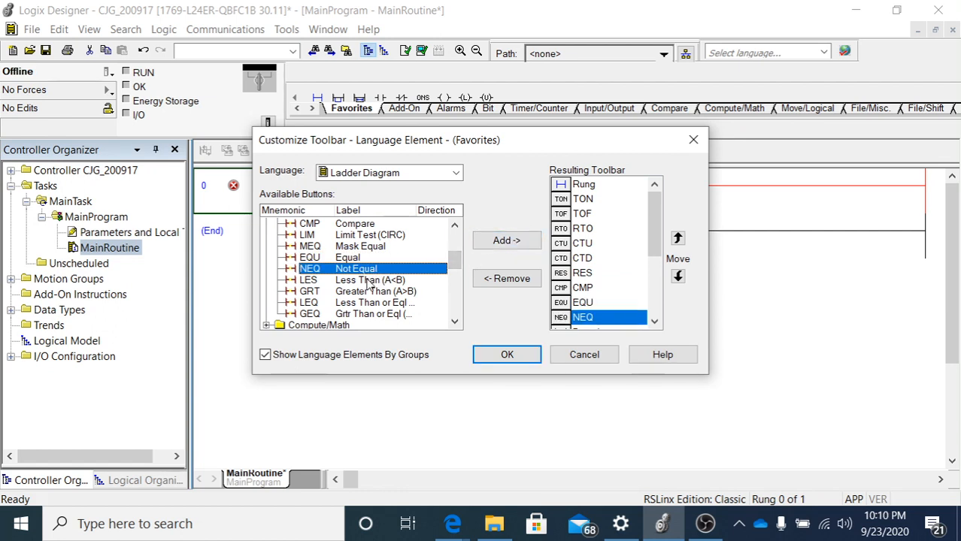
{"action": "left_click", "coordinate": [370, 281]}
{"action": "left_click", "coordinate": [504, 241]}
{"action": "left_click", "coordinate": [376, 293]}
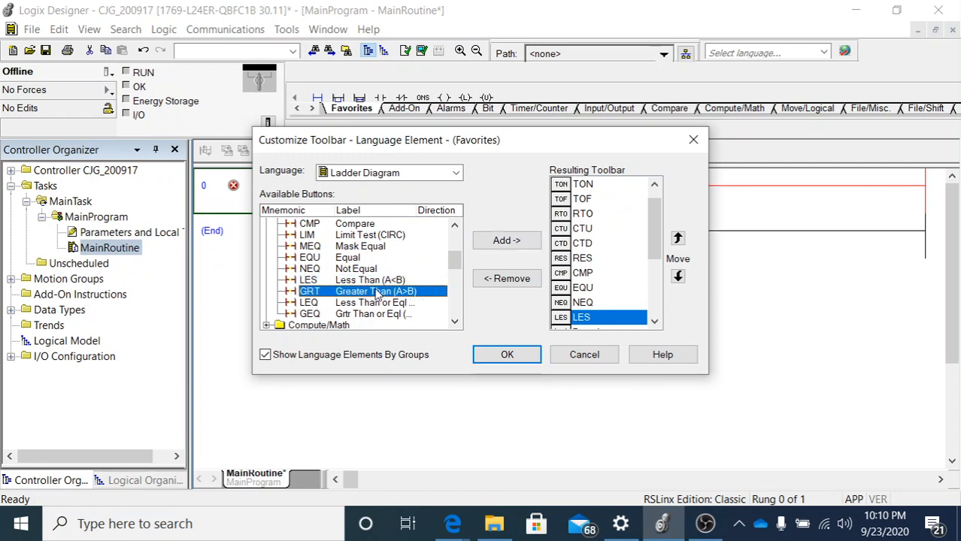
{"action": "left_click", "coordinate": [488, 242]}
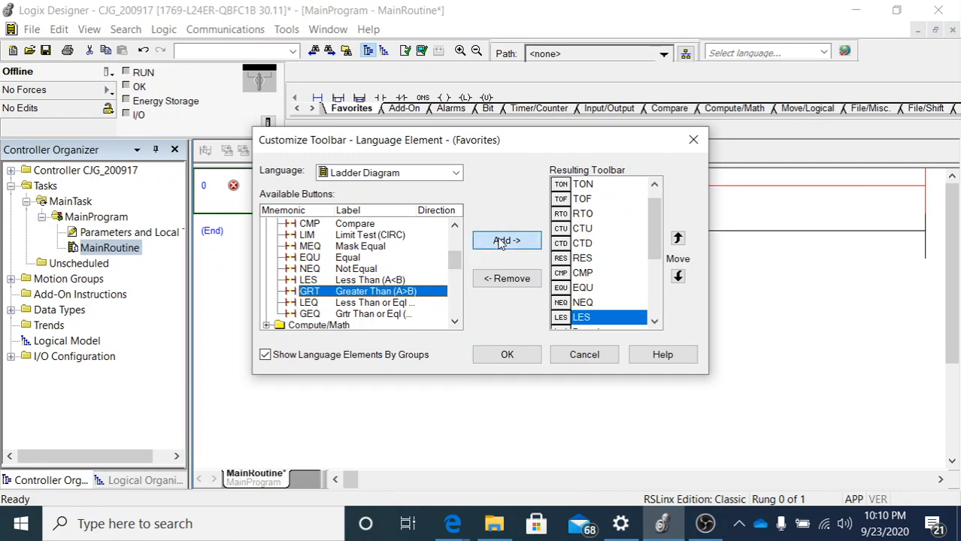
{"action": "left_click", "coordinate": [360, 303]}
{"action": "left_click", "coordinate": [506, 240]}
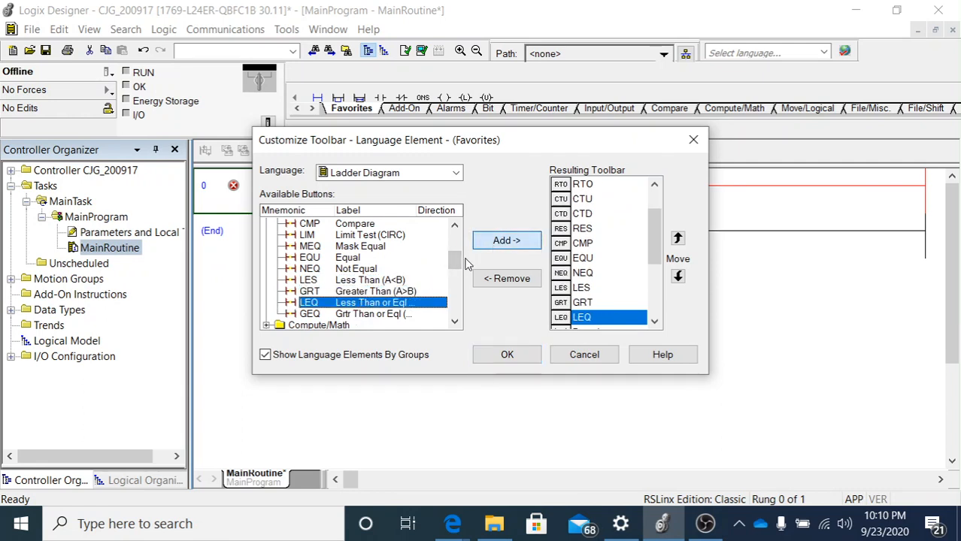
{"action": "left_click", "coordinate": [380, 314]}
{"action": "left_click", "coordinate": [506, 241]}
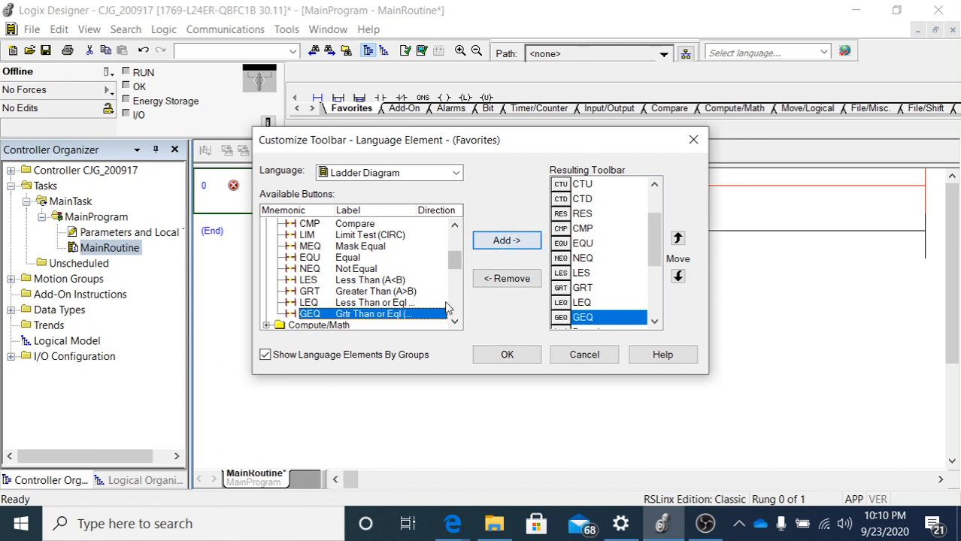
Add the CPT, ADD and SUB instructions from the Compute/Math group to the Favorites toolbar, after GEQ.
{"action": "scroll", "coordinate": [455, 315], "scroll_direction": "down", "scroll_amount": 3}
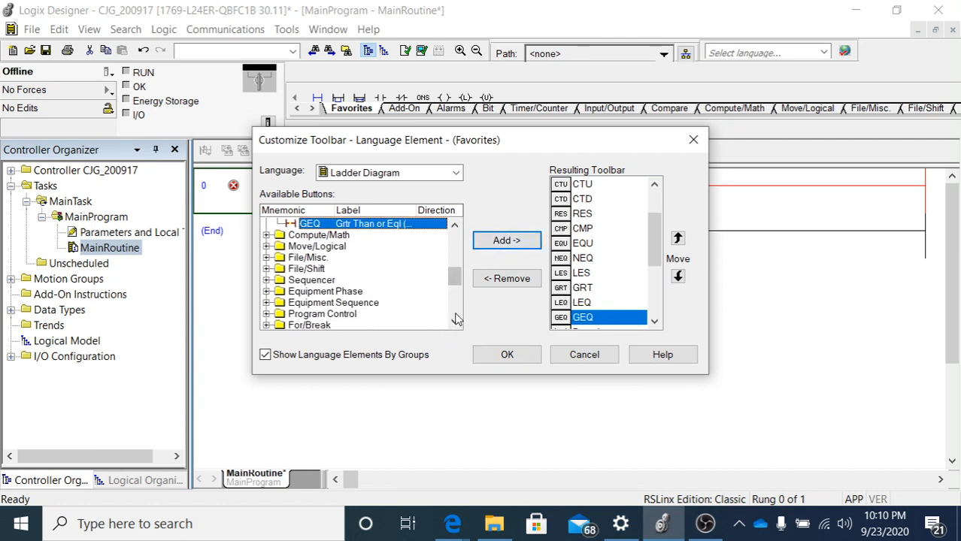
{"action": "left_click", "coordinate": [266, 235]}
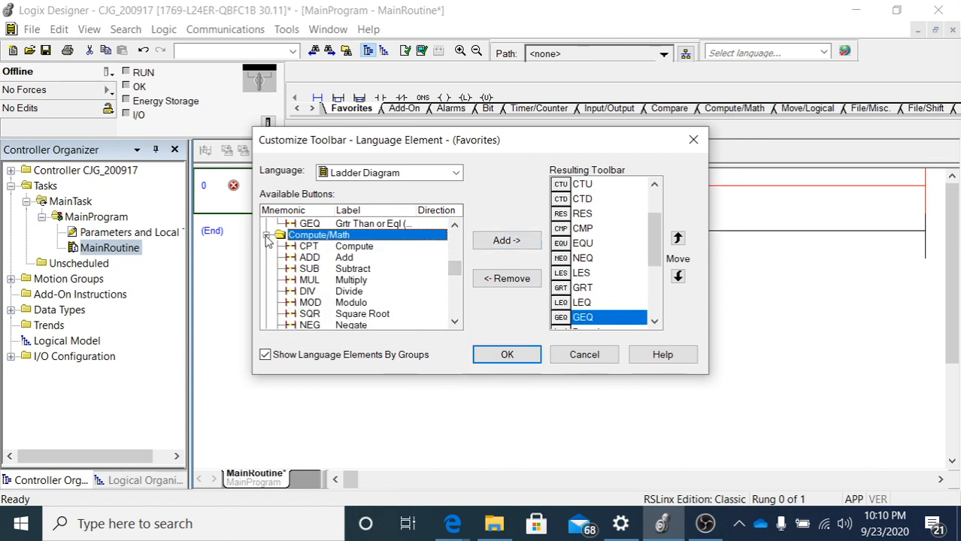
{"action": "left_click", "coordinate": [309, 247]}
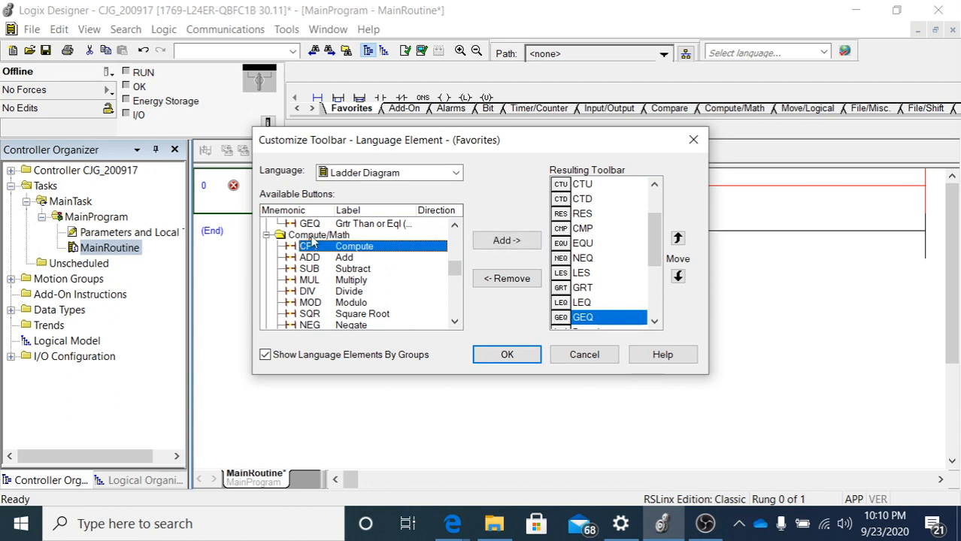
{"action": "left_click", "coordinate": [316, 237]}
{"action": "left_click", "coordinate": [314, 248]}
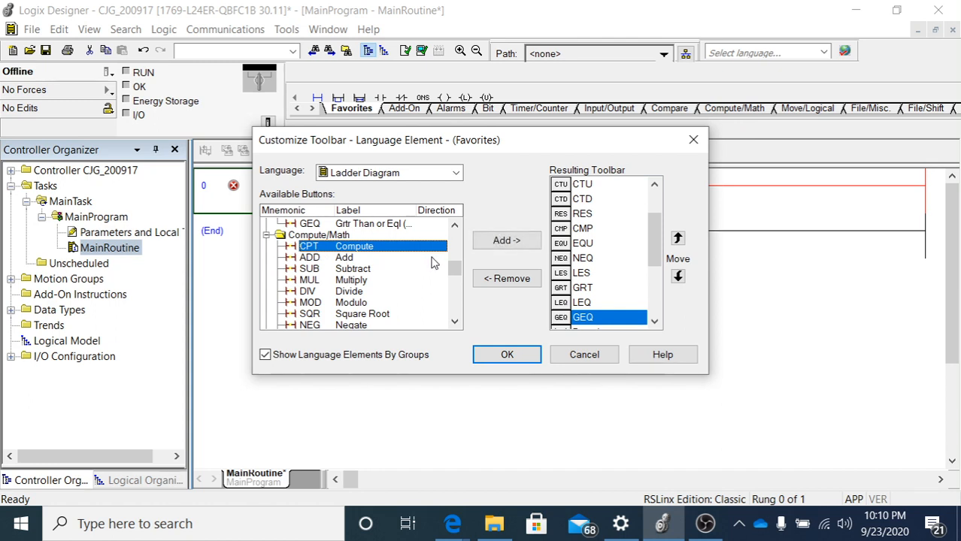
{"action": "left_click", "coordinate": [506, 241]}
{"action": "left_click", "coordinate": [351, 258]}
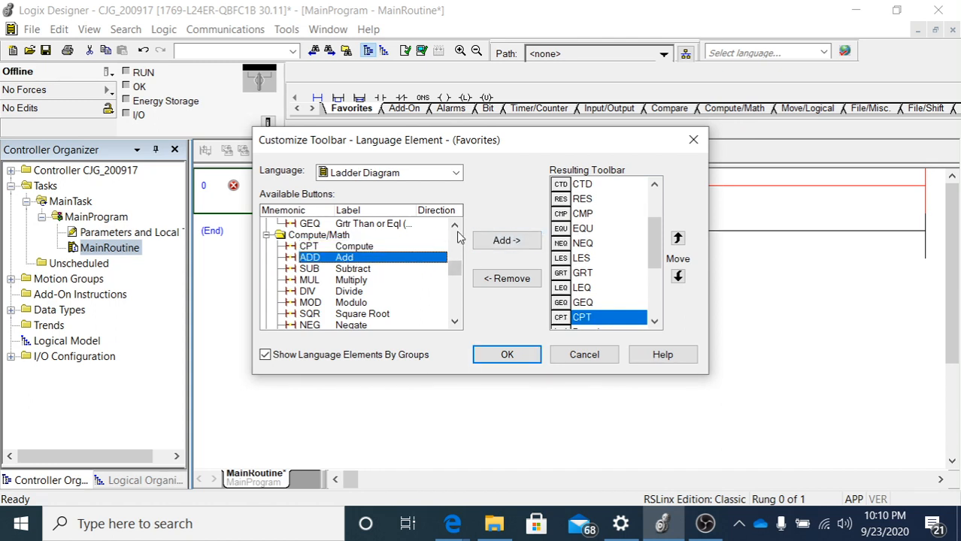
{"action": "left_click", "coordinate": [506, 240]}
{"action": "left_click", "coordinate": [360, 269]}
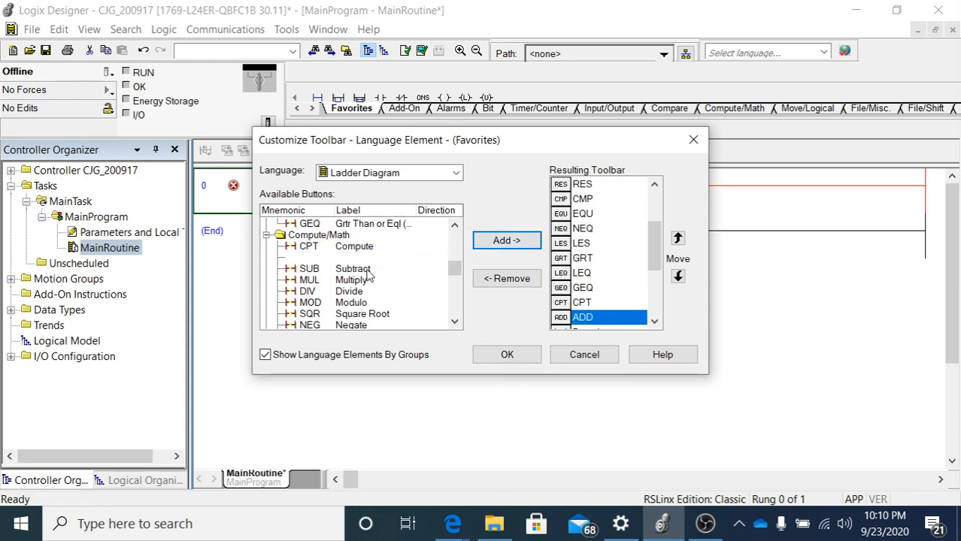
{"action": "left_click", "coordinate": [506, 241]}
Add the MUL, DIV and MOD instructions to the Favorites toolbar, after SUB.
{"action": "left_click", "coordinate": [362, 281]}
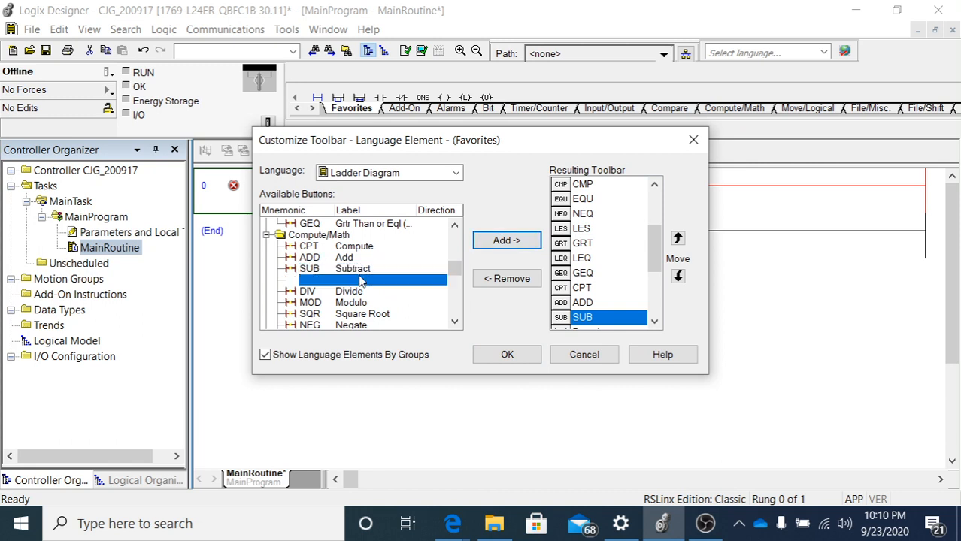
{"action": "left_click", "coordinate": [506, 241]}
{"action": "left_click", "coordinate": [351, 293]}
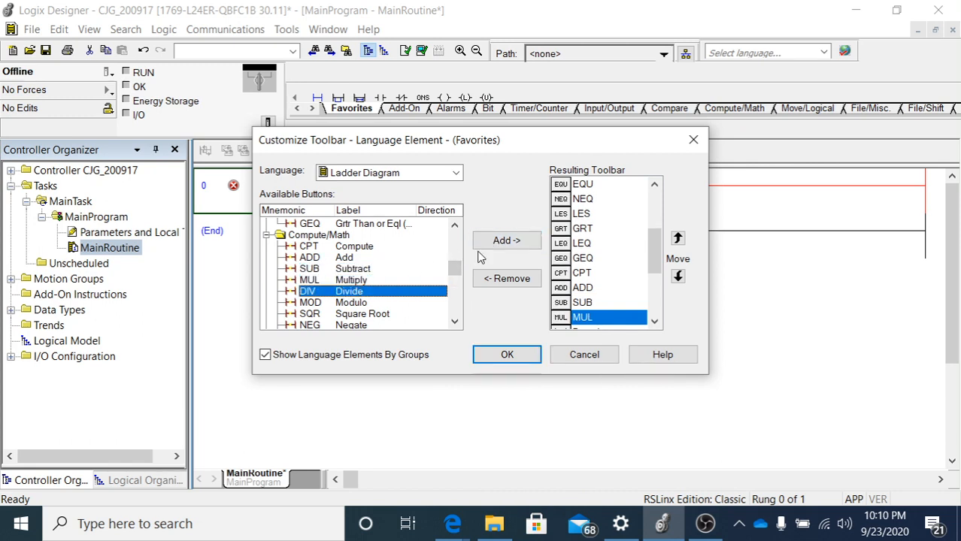
{"action": "left_click", "coordinate": [481, 242]}
{"action": "left_click", "coordinate": [351, 303]}
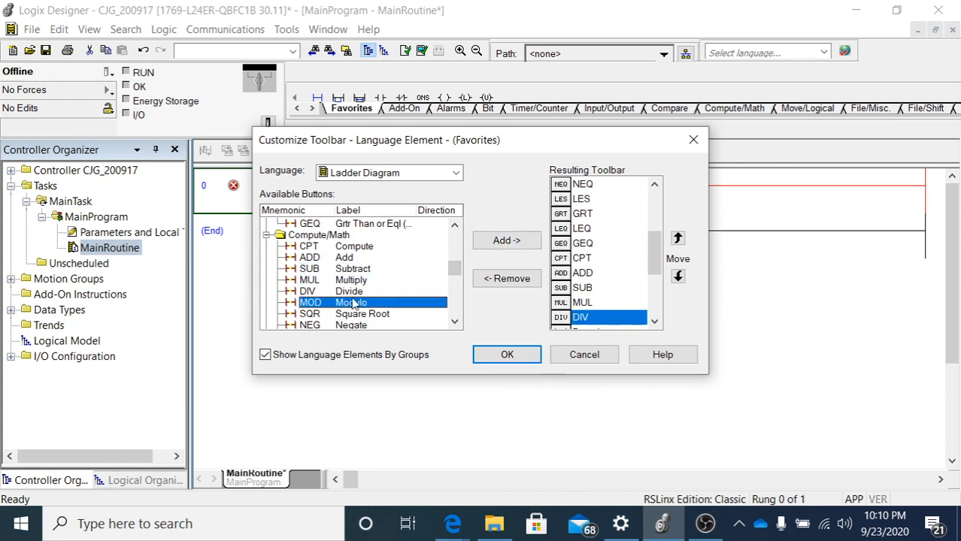
{"action": "left_click", "coordinate": [493, 242]}
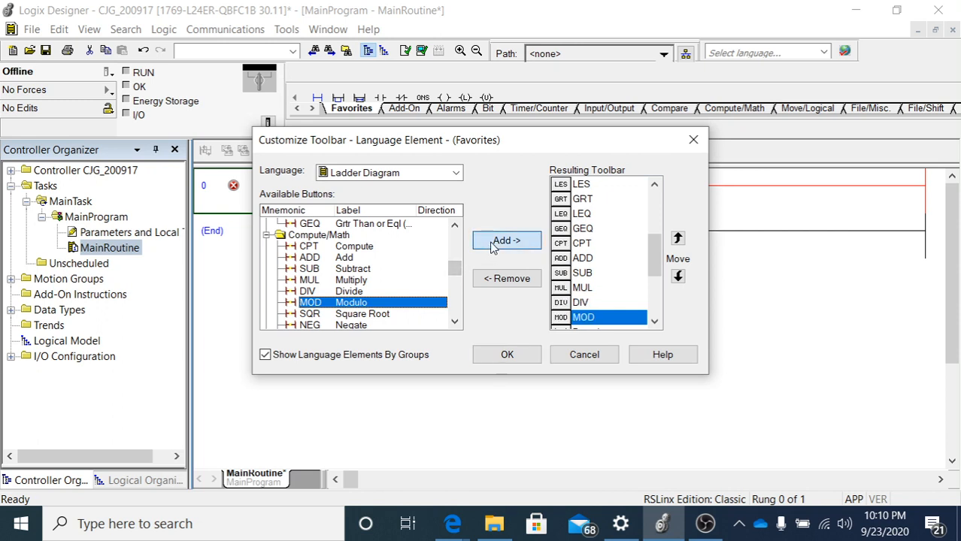
Add the MOV instruction from the Move/Logical group to the Favorites toolbar, after MOD.
{"action": "left_click", "coordinate": [455, 322]}
{"action": "left_click", "coordinate": [455, 322]}
{"action": "left_click", "coordinate": [456, 323]}
{"action": "left_click", "coordinate": [457, 322]}
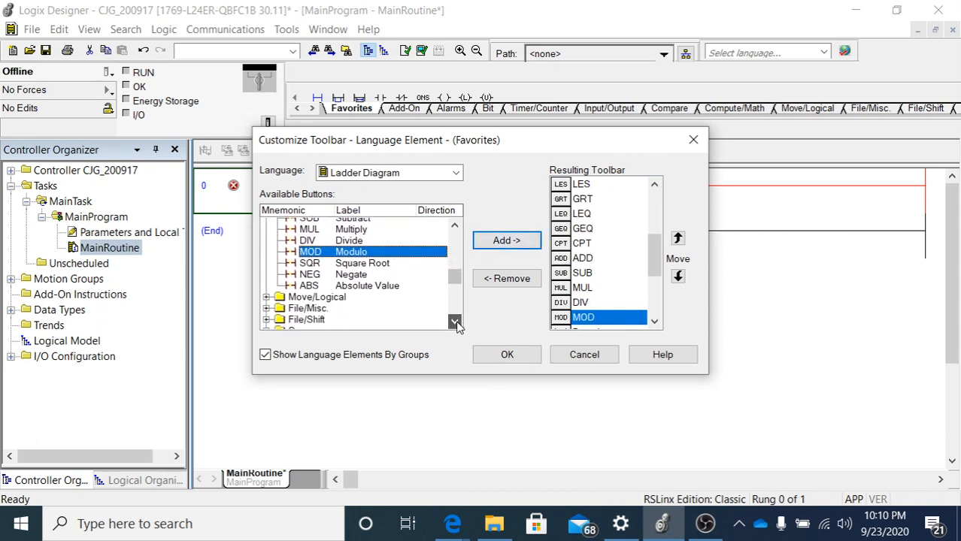
{"action": "left_click", "coordinate": [457, 323]}
{"action": "left_click", "coordinate": [456, 323]}
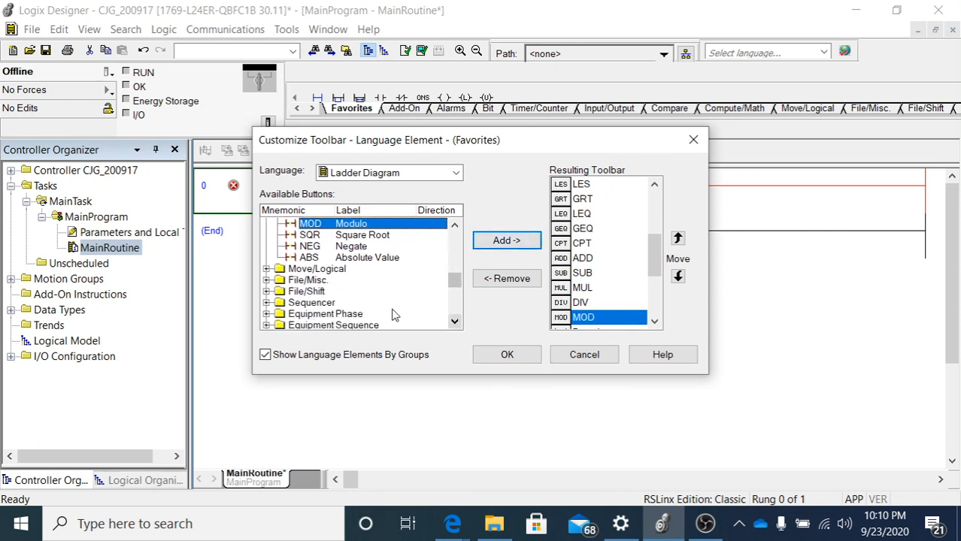
{"action": "left_click", "coordinate": [268, 271]}
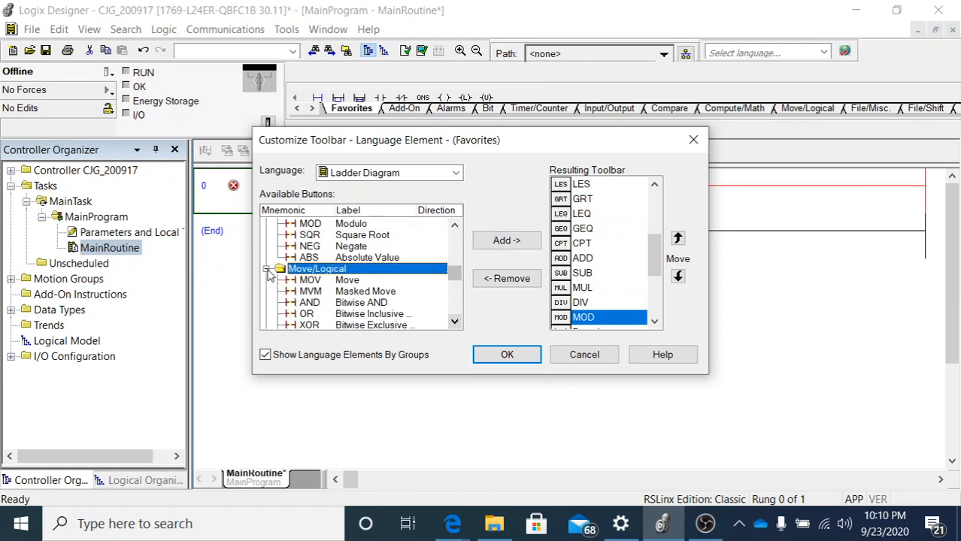
{"action": "left_click", "coordinate": [340, 281]}
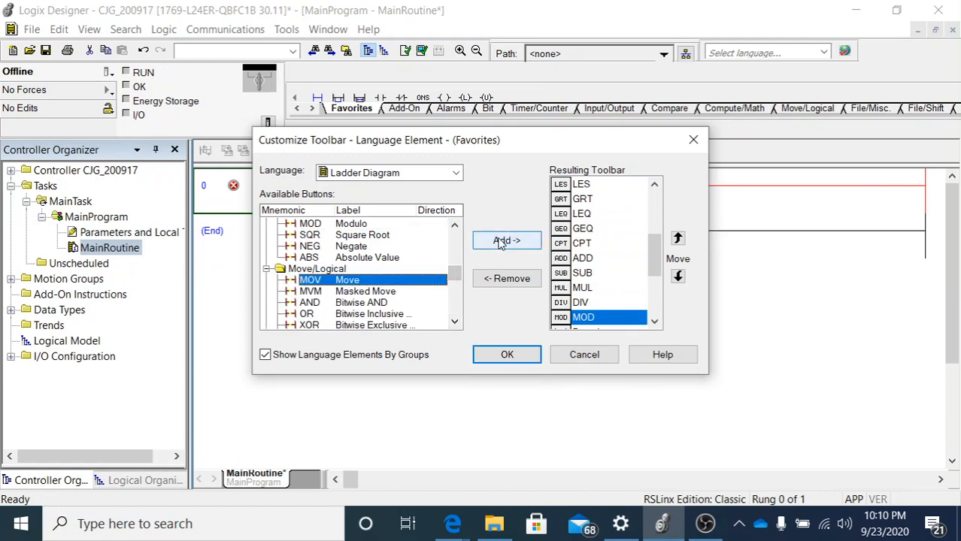
{"action": "left_click", "coordinate": [500, 242]}
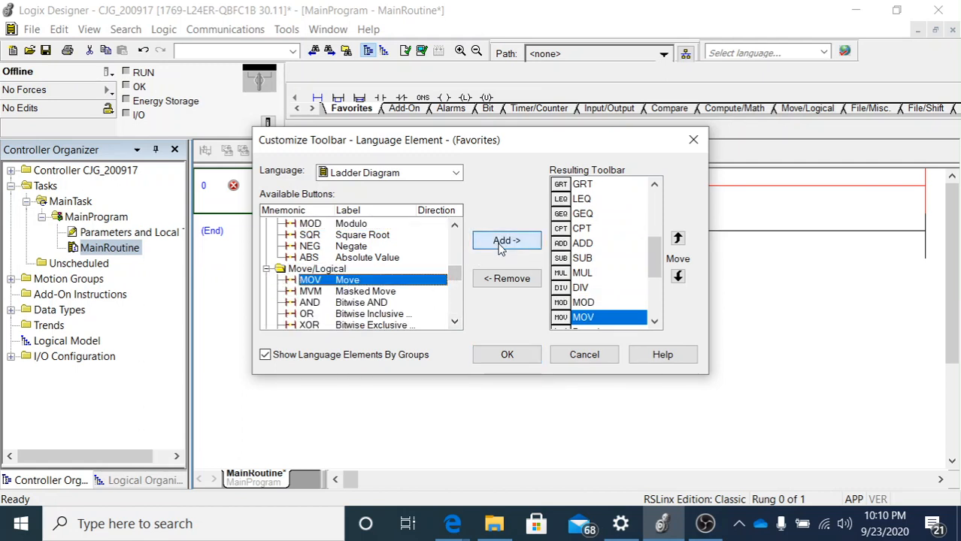
Add the JSR instruction from the Program Control group to the Favorites toolbar, after MOV.
{"action": "left_click", "coordinate": [454, 324]}
{"action": "left_click", "coordinate": [454, 323]}
{"action": "left_click", "coordinate": [454, 323]}
{"action": "left_click", "coordinate": [454, 323]}
{"action": "left_click", "coordinate": [454, 323]}
{"action": "left_click", "coordinate": [454, 324]}
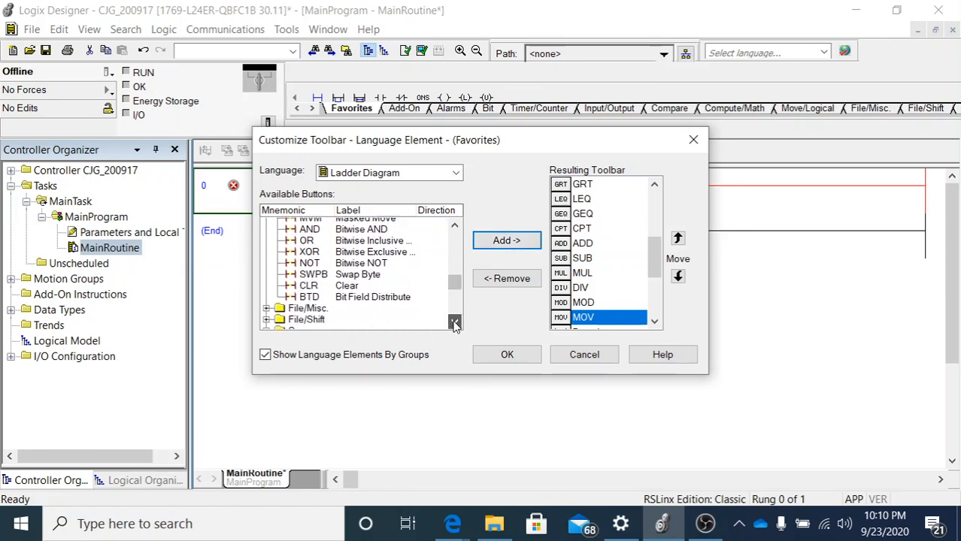
{"action": "left_click", "coordinate": [454, 323]}
{"action": "left_click", "coordinate": [455, 323]}
{"action": "left_click", "coordinate": [454, 324]}
{"action": "left_click", "coordinate": [454, 323]}
{"action": "left_click", "coordinate": [455, 324]}
{"action": "left_click", "coordinate": [454, 324]}
{"action": "left_click", "coordinate": [454, 324]}
{"action": "left_click", "coordinate": [454, 323]}
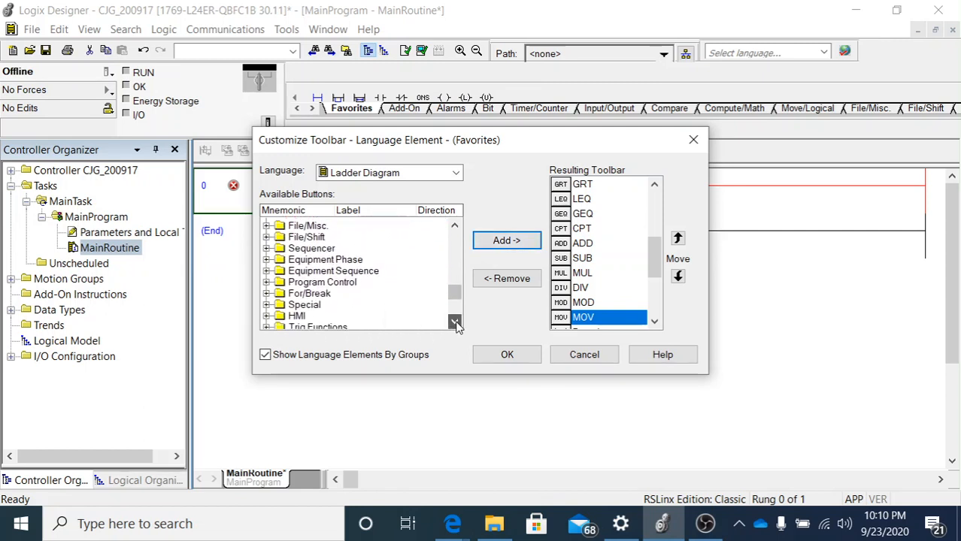
{"action": "left_click", "coordinate": [454, 324]}
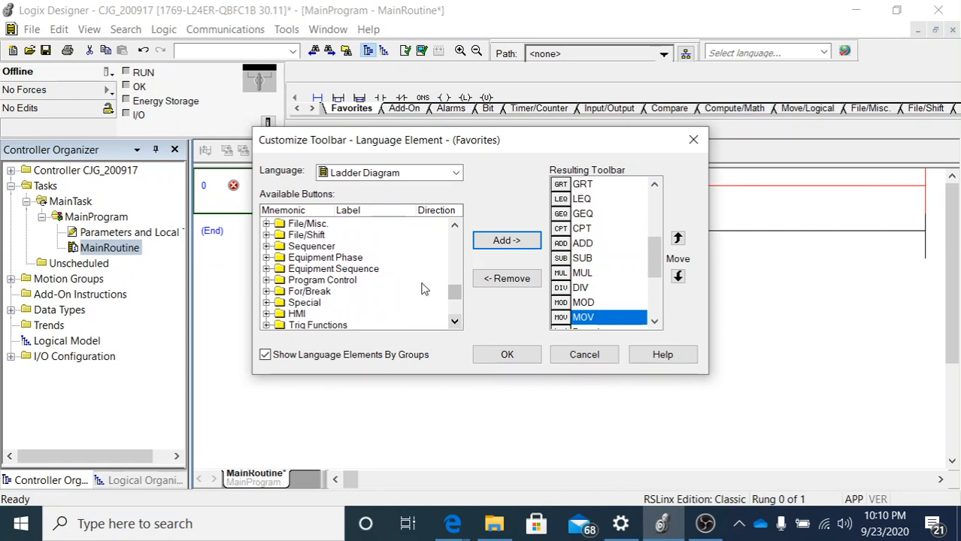
{"action": "left_click", "coordinate": [268, 280]}
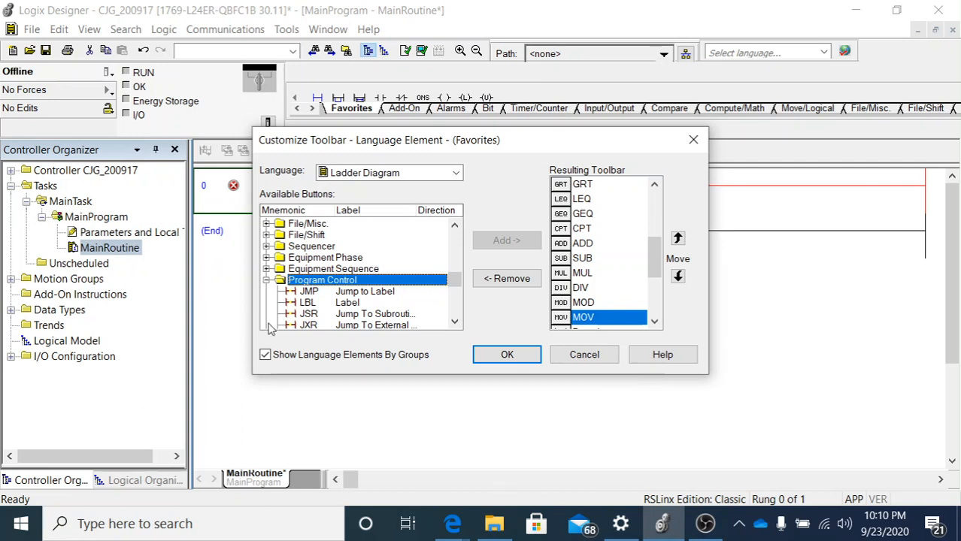
{"action": "left_click", "coordinate": [309, 315]}
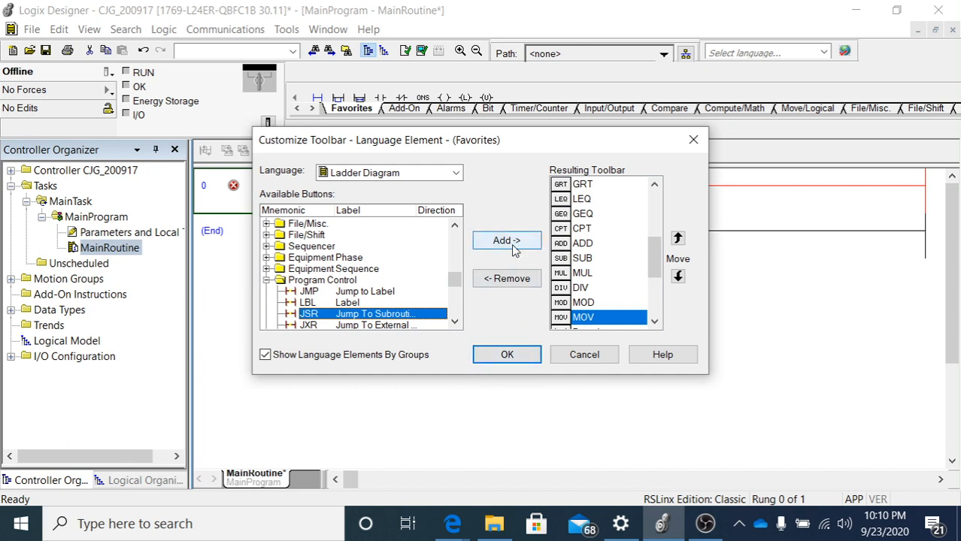
{"action": "left_click", "coordinate": [514, 249]}
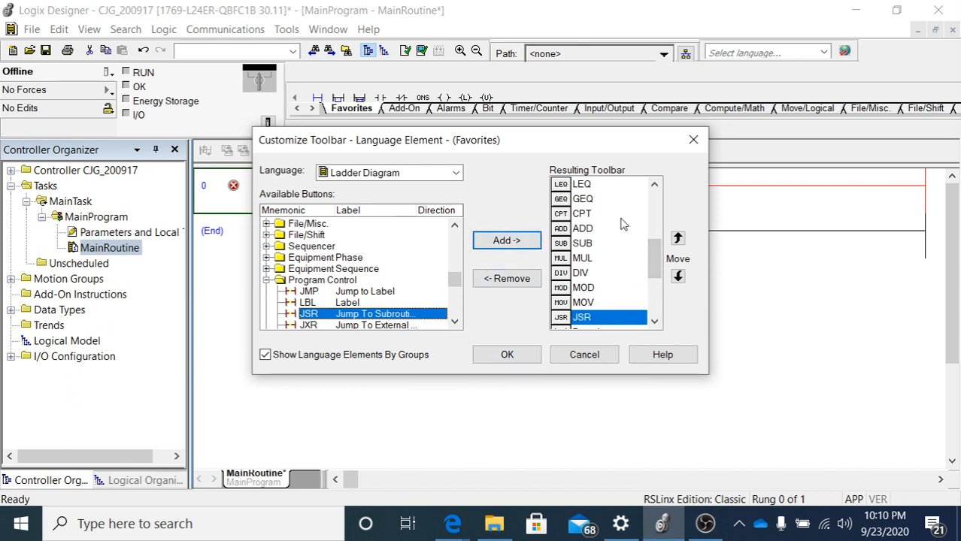
Look through the remaining available instruction groups, including the contents of ASCII Conversion, for further instructions to add.
{"action": "left_click", "coordinate": [455, 324]}
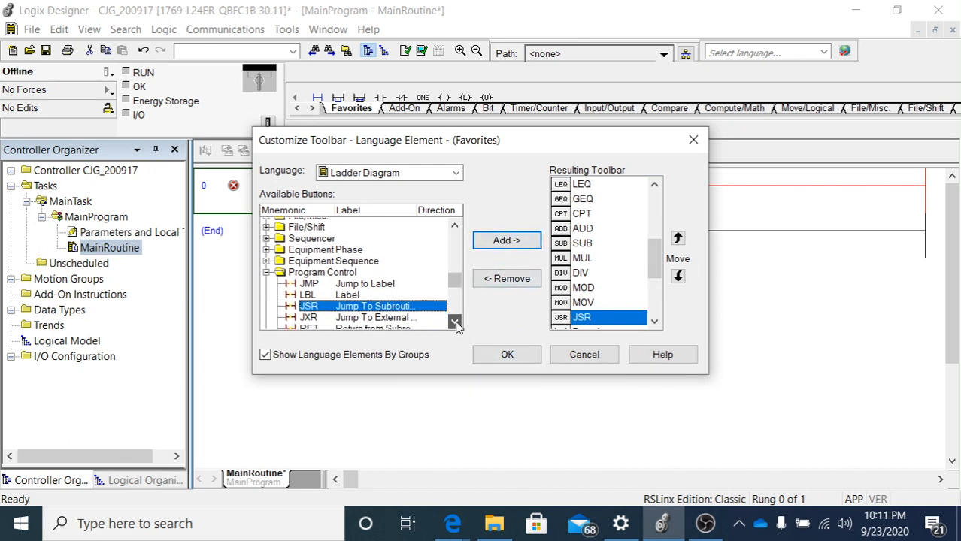
{"action": "left_click_drag", "start_coordinate": [455, 323], "coordinate": [455, 318]}
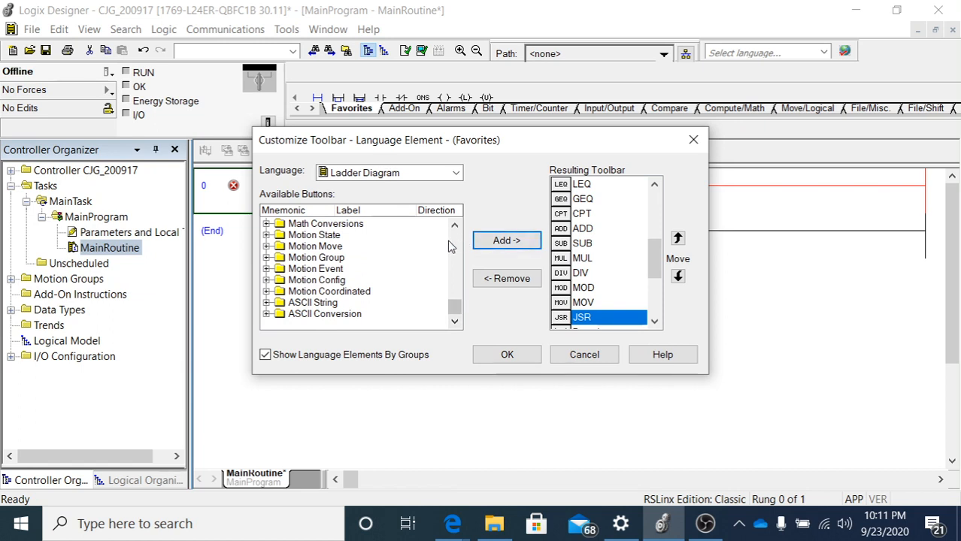
{"action": "left_click", "coordinate": [268, 315]}
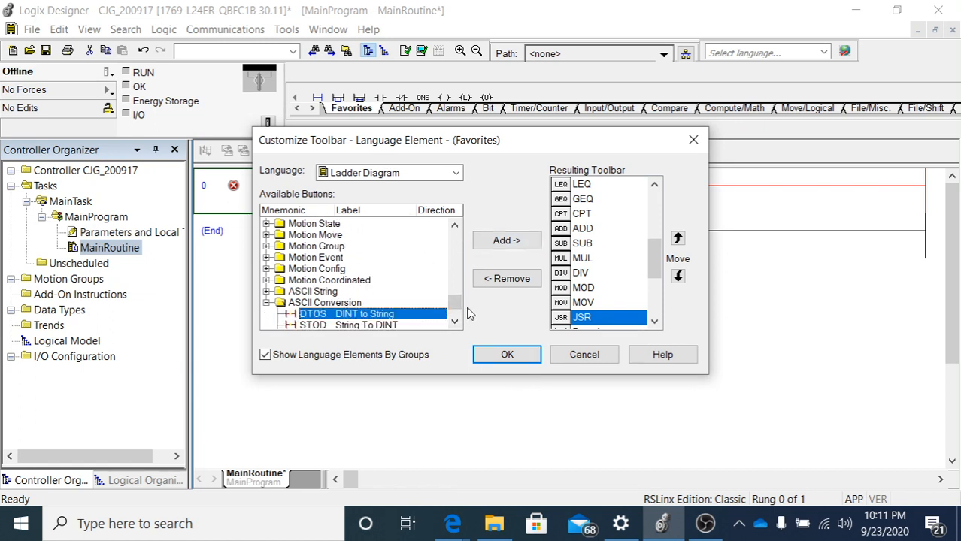
{"action": "scroll", "coordinate": [414, 279], "scroll_direction": "down", "scroll_amount": 2}
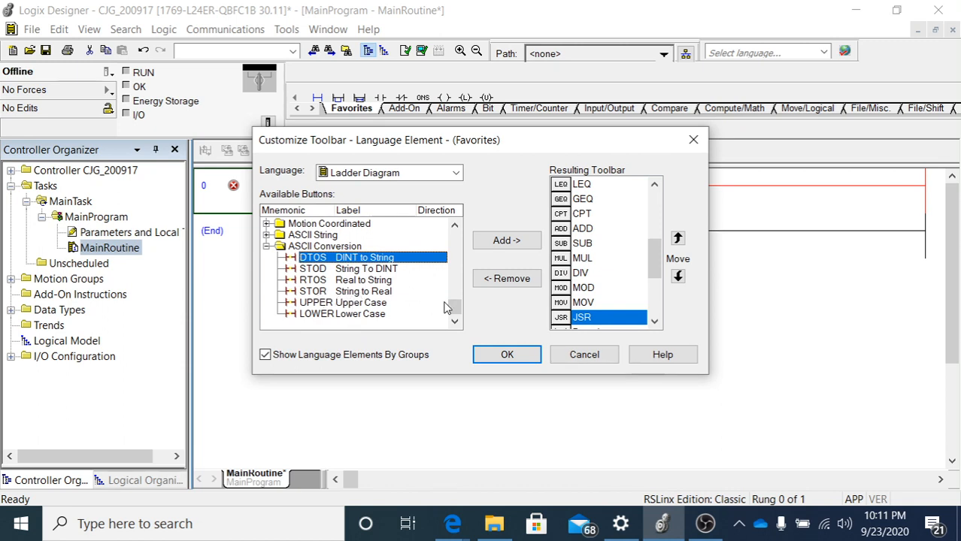
{"action": "scroll", "coordinate": [454, 246], "scroll_direction": "up", "scroll_amount": 15}
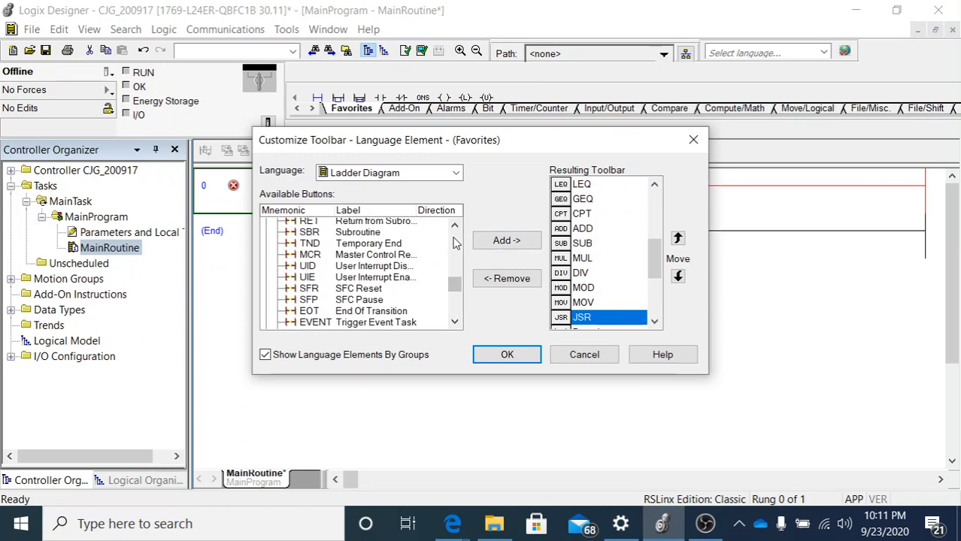
{"action": "scroll", "coordinate": [647, 249], "scroll_direction": "up", "scroll_amount": 4}
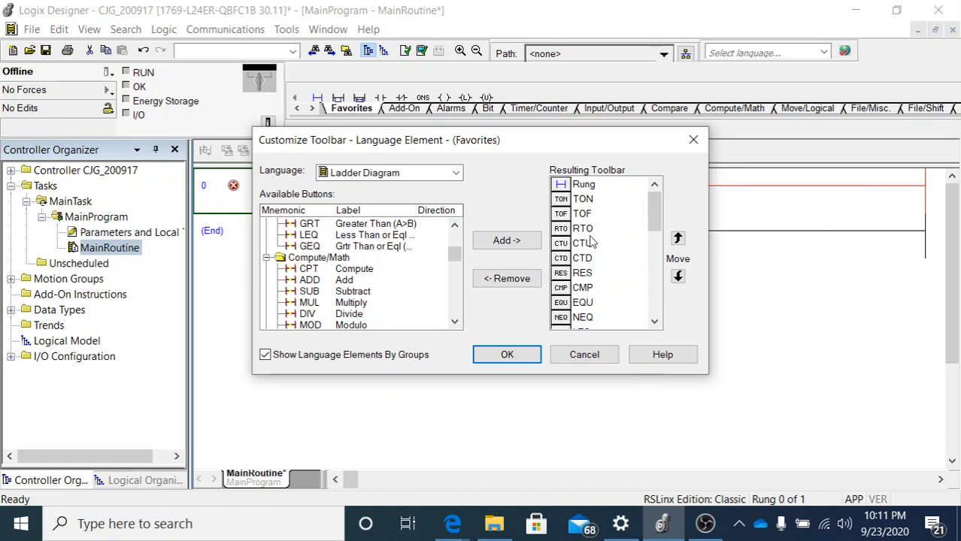
Move the XIC instruction up to the first position of the Favorites toolbar, ahead of Rung.
{"action": "scroll", "coordinate": [602, 277], "scroll_direction": "down", "scroll_amount": 5}
{"action": "scroll", "coordinate": [600, 279], "scroll_direction": "down", "scroll_amount": 2}
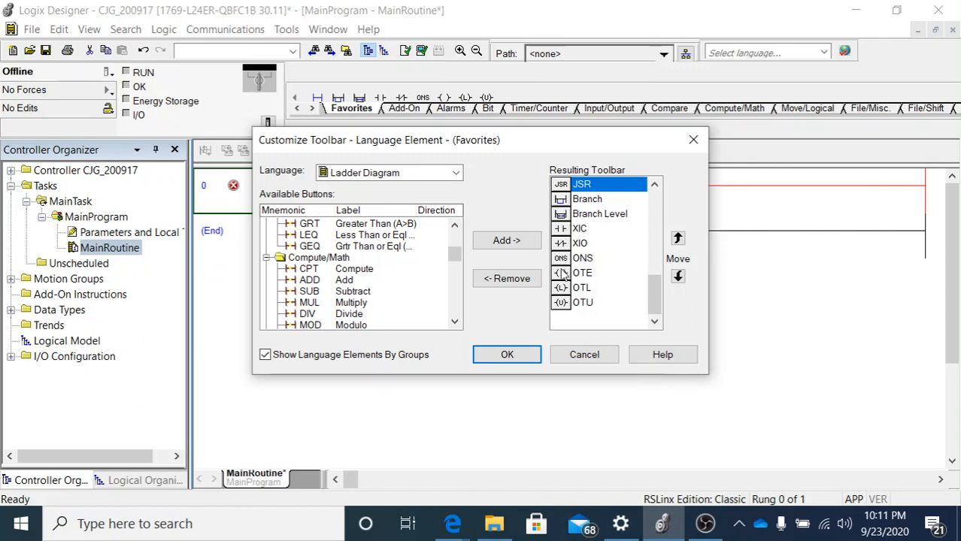
{"action": "left_click", "coordinate": [575, 230]}
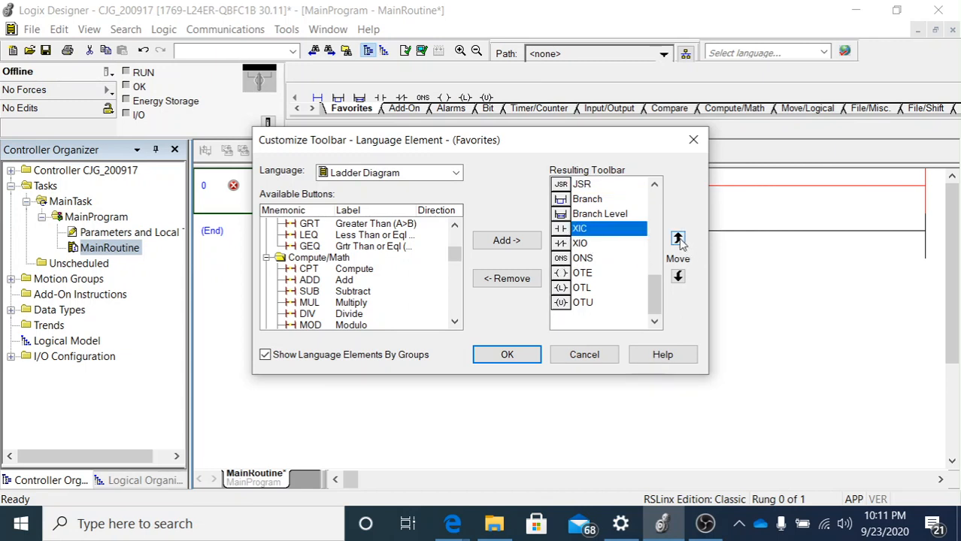
{"action": "left_click", "coordinate": [677, 239]}
{"action": "left_click", "coordinate": [678, 238]}
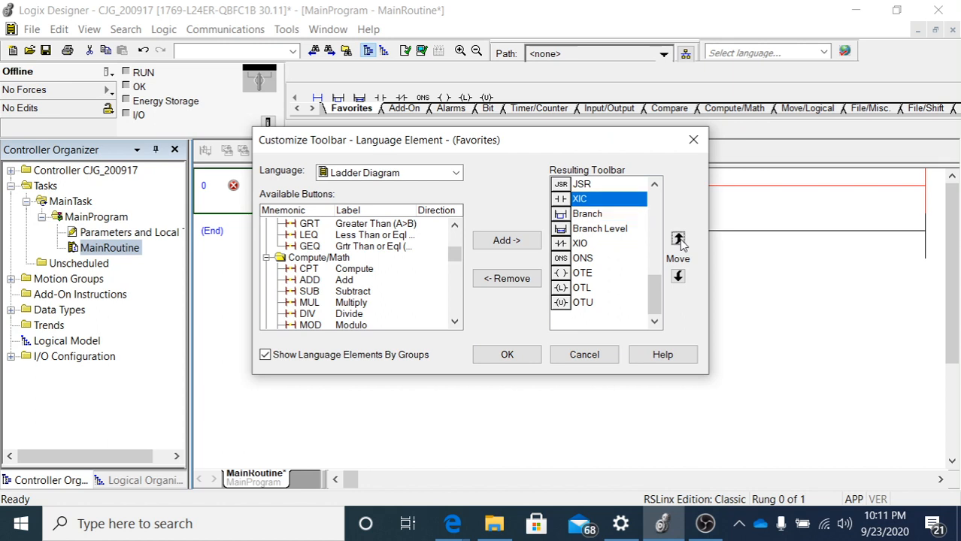
{"action": "left_click", "coordinate": [677, 238]}
{"action": "left_click", "coordinate": [678, 239]}
{"action": "left_click", "coordinate": [677, 238]}
{"action": "left_click", "coordinate": [677, 238]}
{"action": "left_click", "coordinate": [677, 238]}
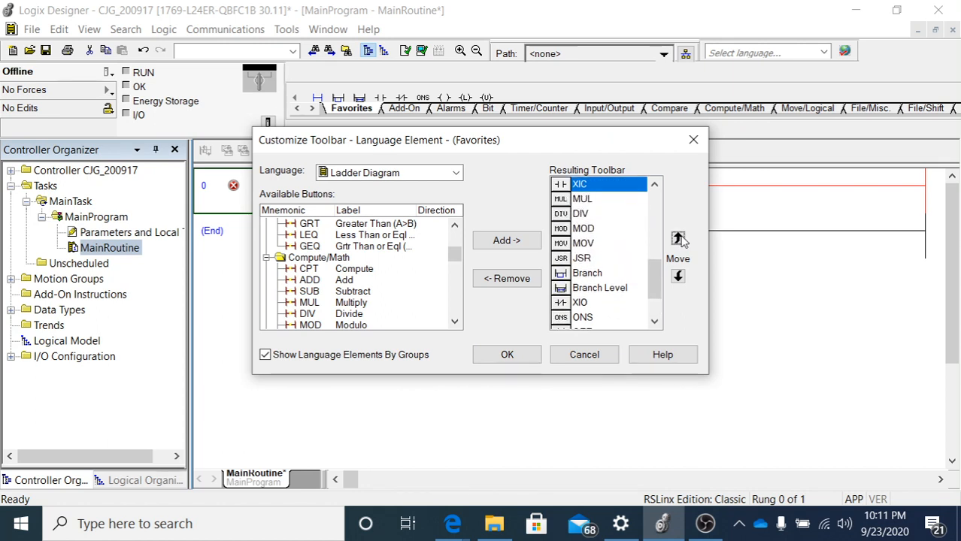
{"action": "left_click", "coordinate": [678, 238]}
{"action": "left_click", "coordinate": [678, 238]}
{"action": "left_click", "coordinate": [677, 238]}
{"action": "left_click", "coordinate": [677, 239]}
{"action": "left_click", "coordinate": [678, 238]}
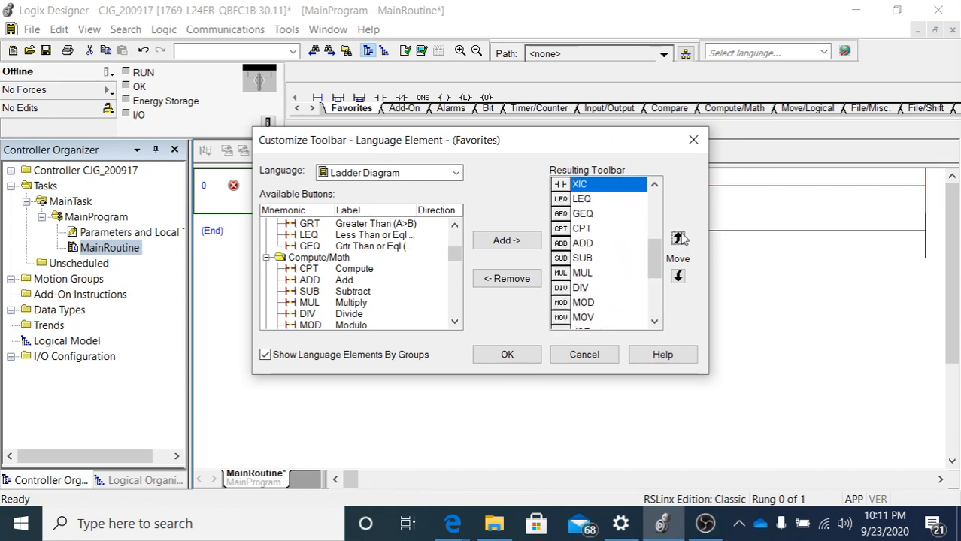
{"action": "left_click", "coordinate": [678, 238]}
{"action": "left_click", "coordinate": [678, 239]}
{"action": "left_click", "coordinate": [677, 238]}
{"action": "left_click", "coordinate": [678, 239]}
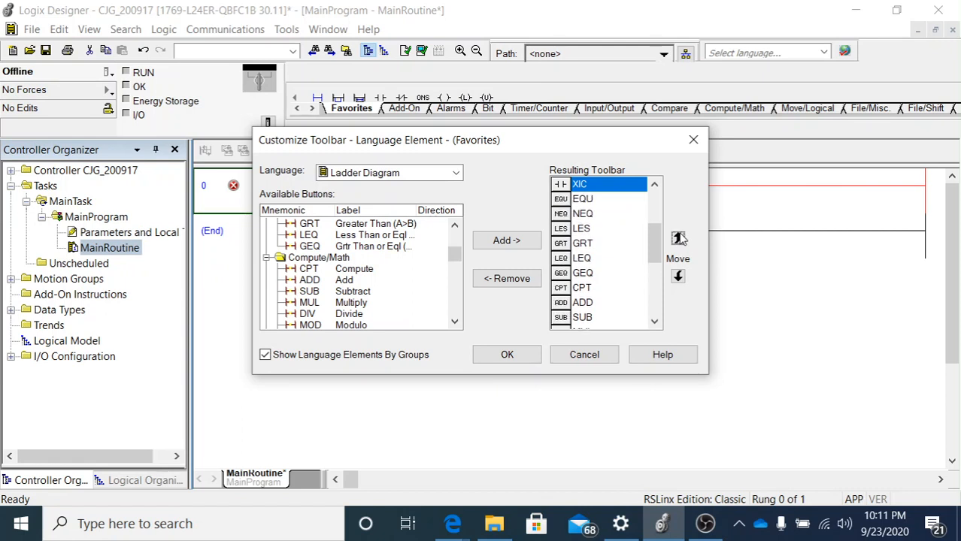
{"action": "left_click", "coordinate": [677, 238]}
{"action": "left_click", "coordinate": [678, 238]}
{"action": "left_click", "coordinate": [678, 238]}
{"action": "left_click", "coordinate": [677, 239]}
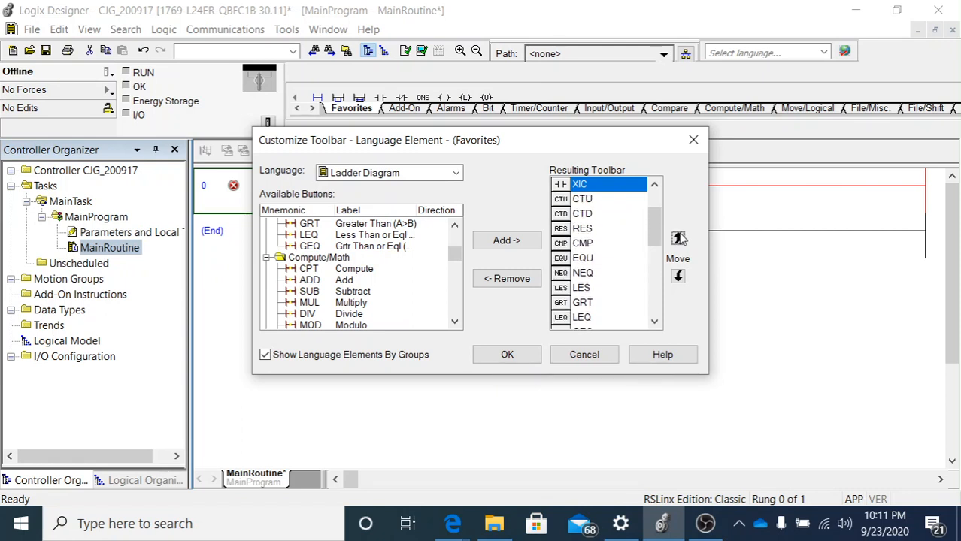
{"action": "left_click", "coordinate": [678, 238]}
{"action": "left_click", "coordinate": [678, 239]}
{"action": "left_click", "coordinate": [677, 238]}
{"action": "left_click", "coordinate": [678, 238]}
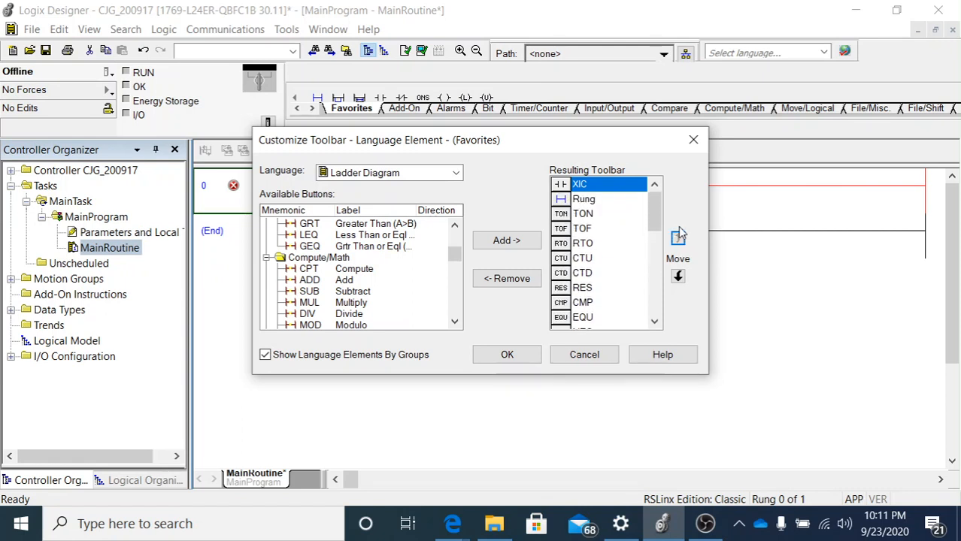
Move the XIC instruction down to the second position of the Favorites toolbar, directly after Rung.
{"action": "left_click", "coordinate": [677, 276]}
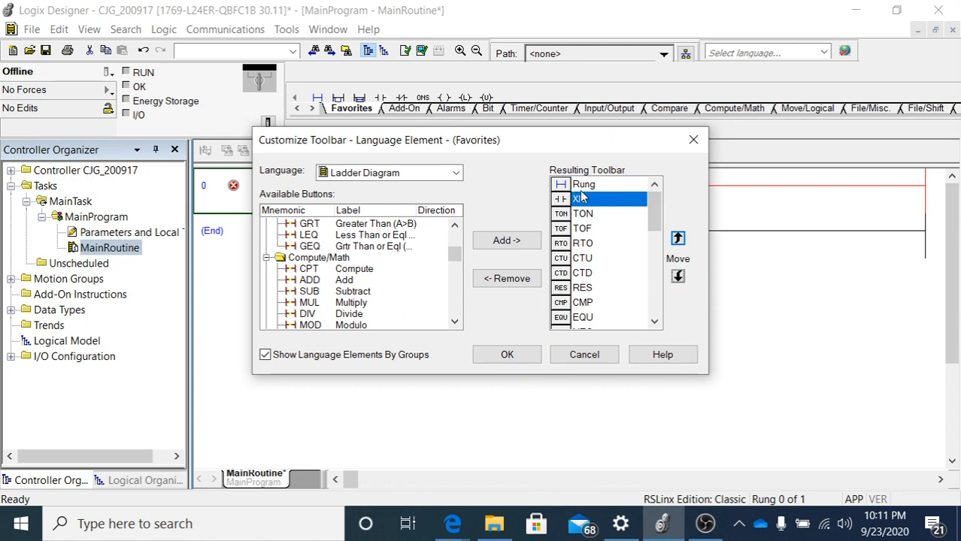
Move the XIO instruction up to the third position of the Favorites toolbar, directly after XIC.
{"action": "scroll", "coordinate": [610, 312], "scroll_direction": "down", "scroll_amount": 6}
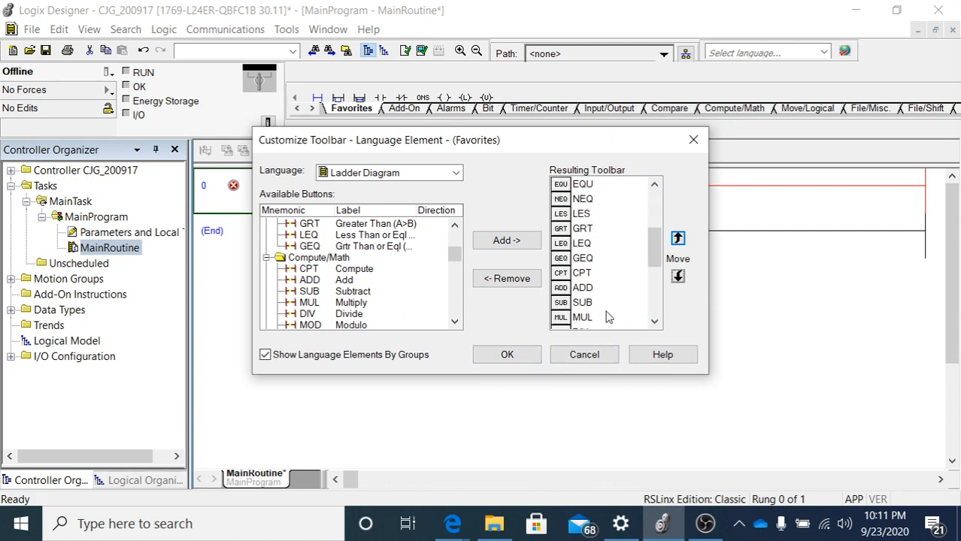
{"action": "scroll", "coordinate": [610, 313], "scroll_direction": "down", "scroll_amount": 2}
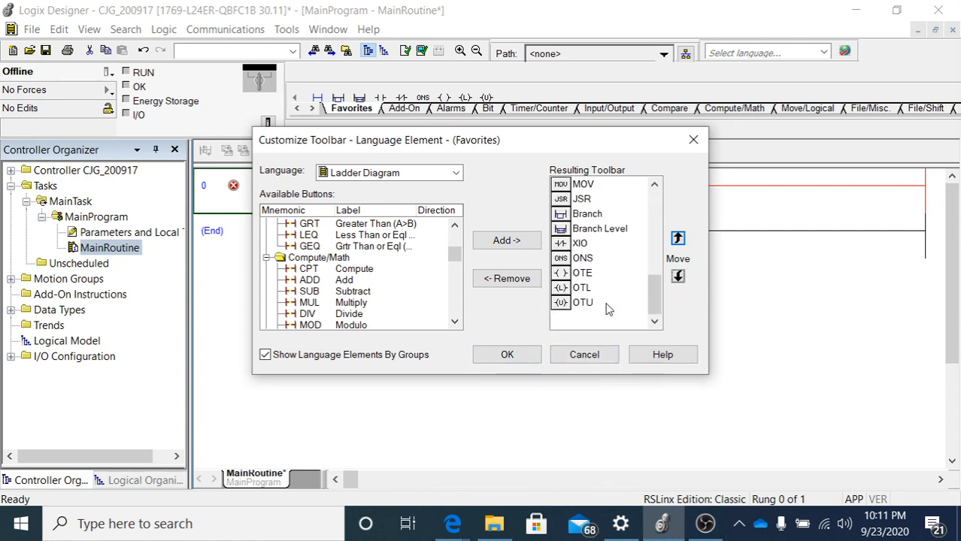
{"action": "left_click", "coordinate": [565, 244]}
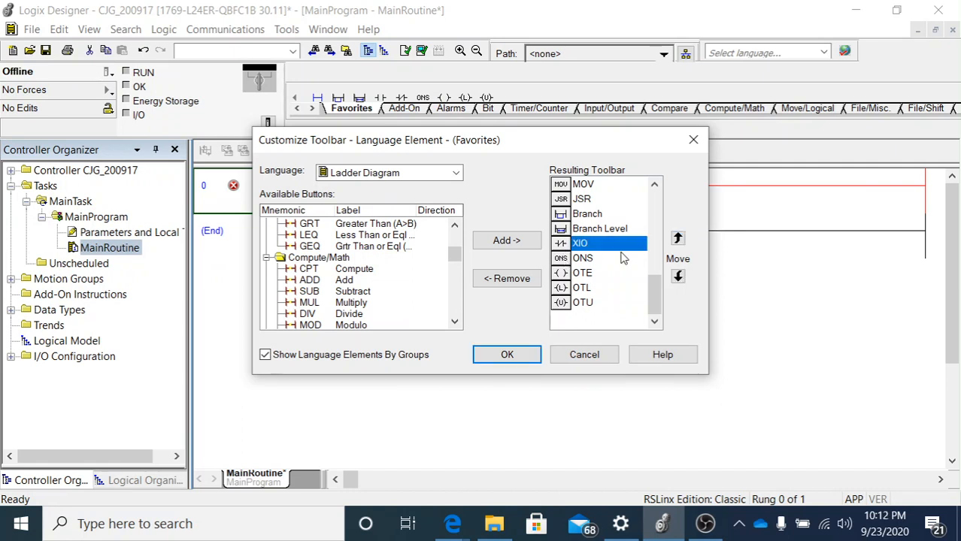
{"action": "left_click", "coordinate": [677, 238]}
{"action": "left_click", "coordinate": [677, 238]}
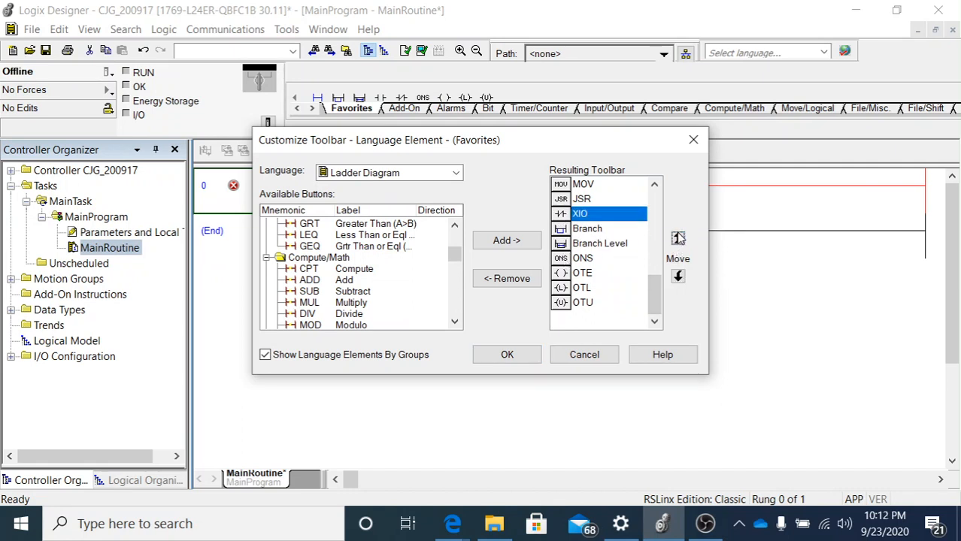
{"action": "left_click", "coordinate": [678, 238]}
{"action": "left_click", "coordinate": [678, 239]}
{"action": "left_click", "coordinate": [678, 239]}
{"action": "left_click", "coordinate": [677, 238]}
{"action": "left_click", "coordinate": [678, 238]}
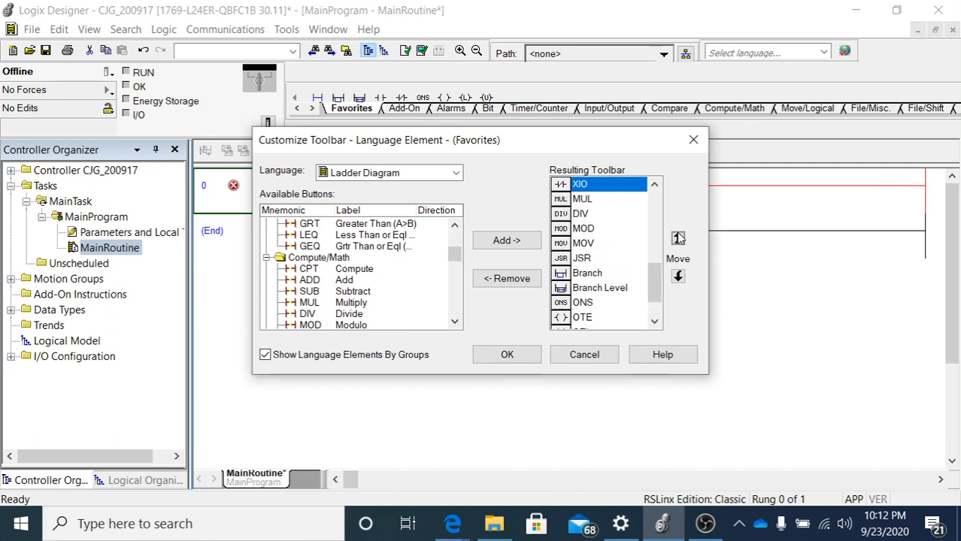
{"action": "left_click", "coordinate": [677, 238]}
{"action": "left_click", "coordinate": [678, 238]}
{"action": "left_click", "coordinate": [678, 239]}
{"action": "left_click", "coordinate": [677, 239]}
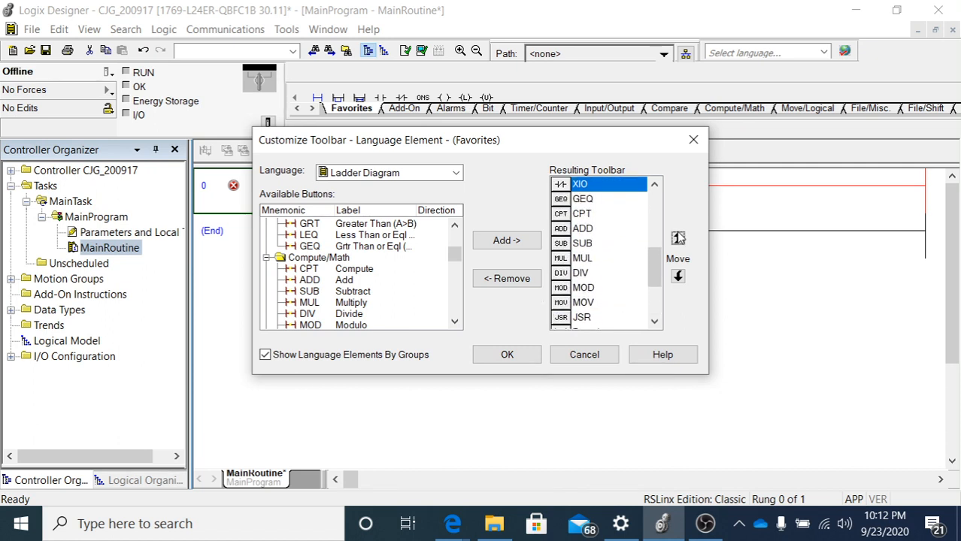
{"action": "left_click", "coordinate": [677, 239]}
{"action": "left_click", "coordinate": [678, 238]}
{"action": "left_click", "coordinate": [678, 238]}
{"action": "left_click", "coordinate": [678, 238]}
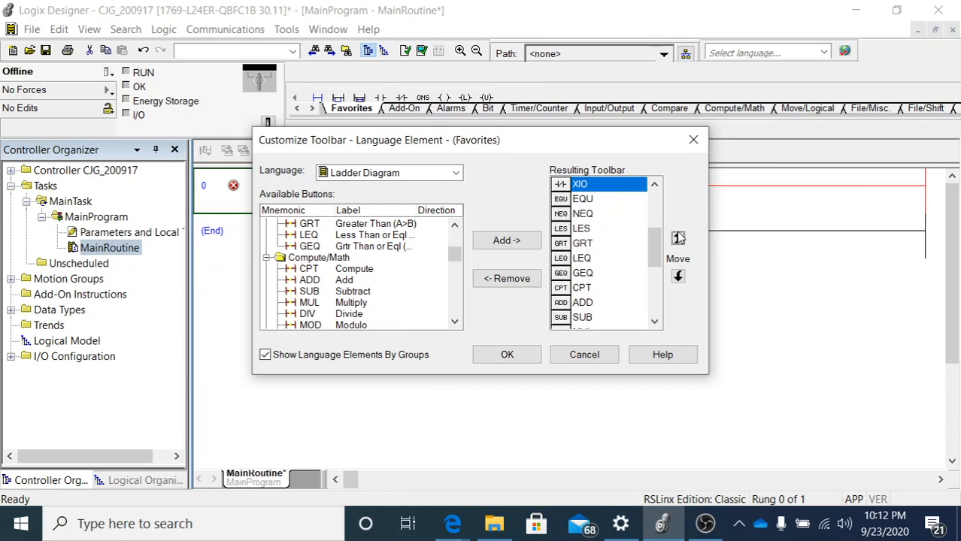
{"action": "left_click", "coordinate": [678, 238]}
{"action": "left_click", "coordinate": [678, 239]}
{"action": "left_click", "coordinate": [678, 238]}
{"action": "left_click", "coordinate": [678, 238]}
{"action": "left_click", "coordinate": [677, 238]}
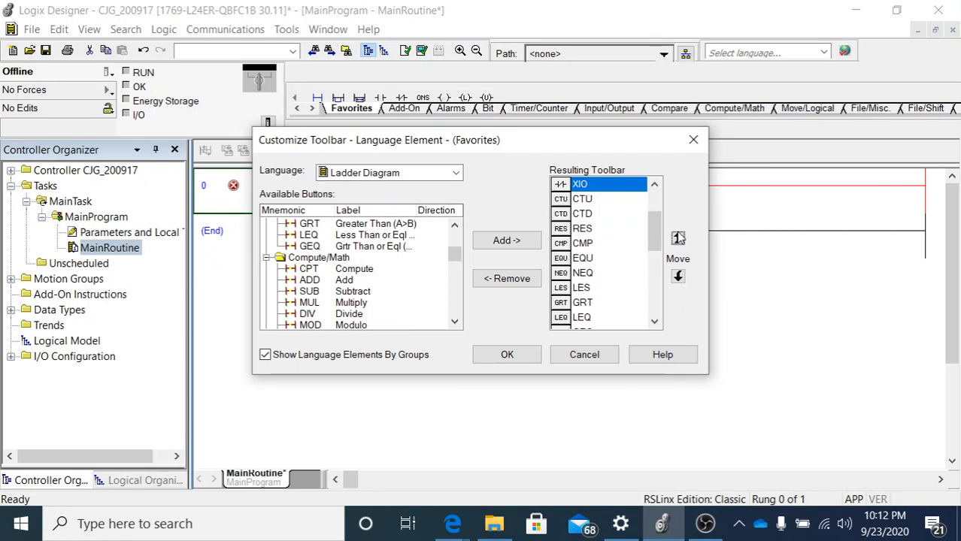
{"action": "left_click", "coordinate": [678, 239]}
{"action": "left_click", "coordinate": [677, 238]}
{"action": "left_click", "coordinate": [678, 238]}
{"action": "left_click", "coordinate": [677, 239]}
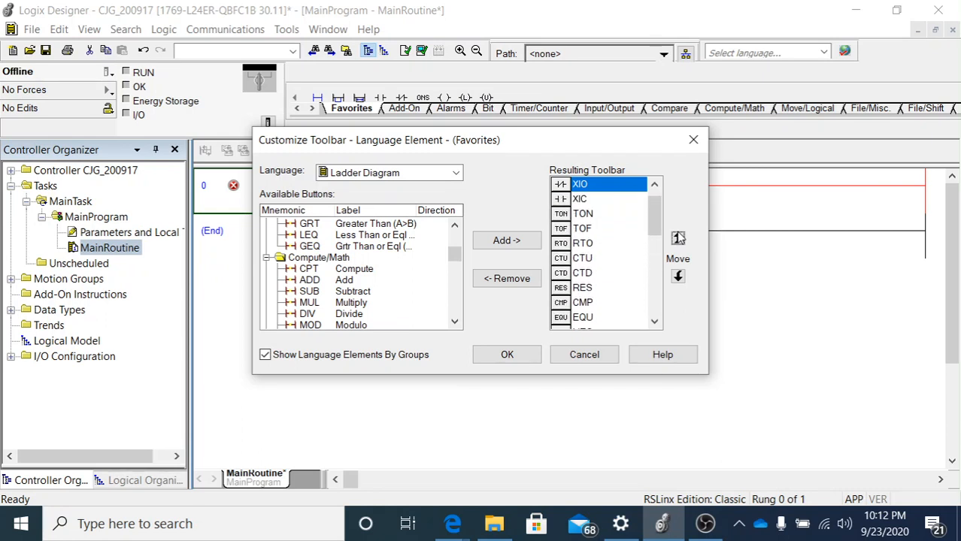
{"action": "left_click", "coordinate": [677, 238]}
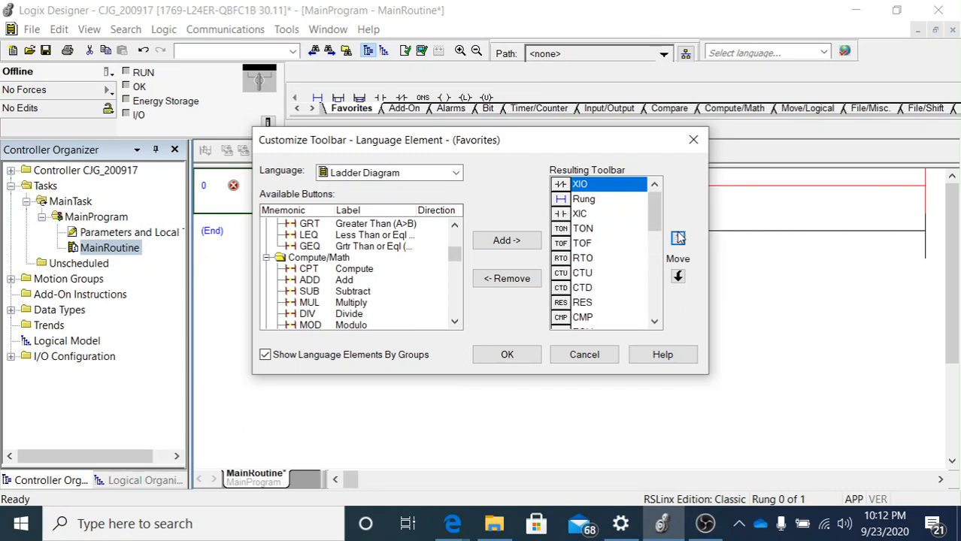
{"action": "left_click", "coordinate": [677, 277]}
{"action": "left_click", "coordinate": [678, 277]}
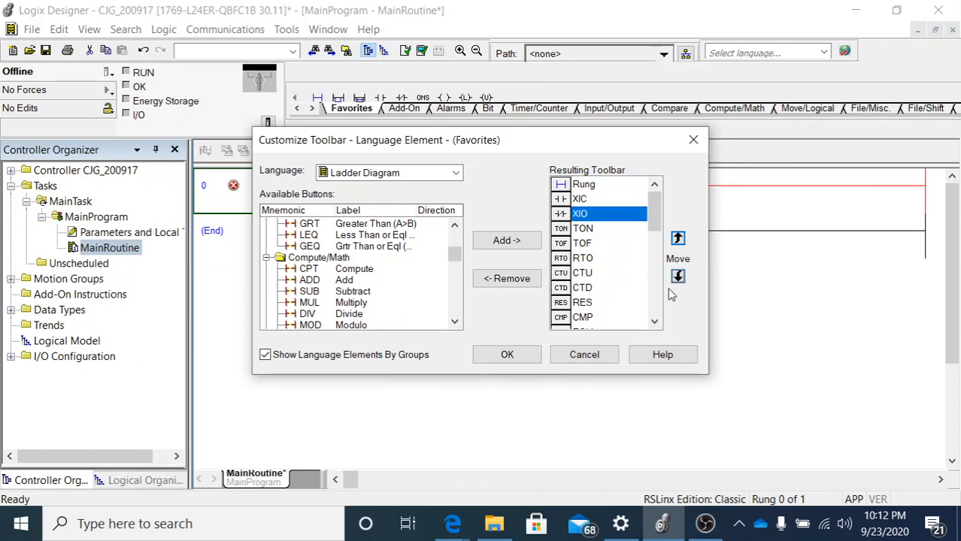
Move the OTE instruction up the Favorites toolbar so it sits between XIO and TON.
{"action": "scroll", "coordinate": [624, 295], "scroll_direction": "down", "scroll_amount": 5}
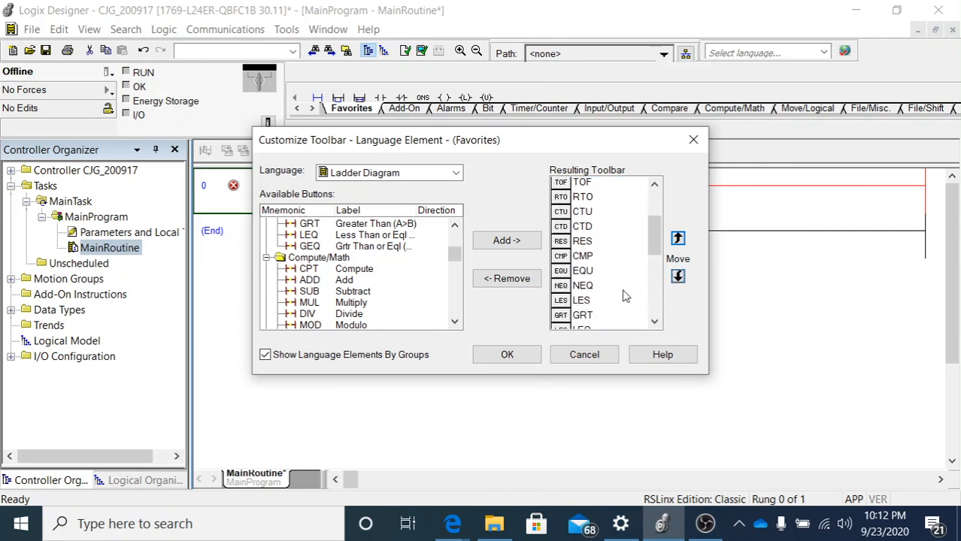
{"action": "scroll", "coordinate": [624, 293], "scroll_direction": "down", "scroll_amount": 2}
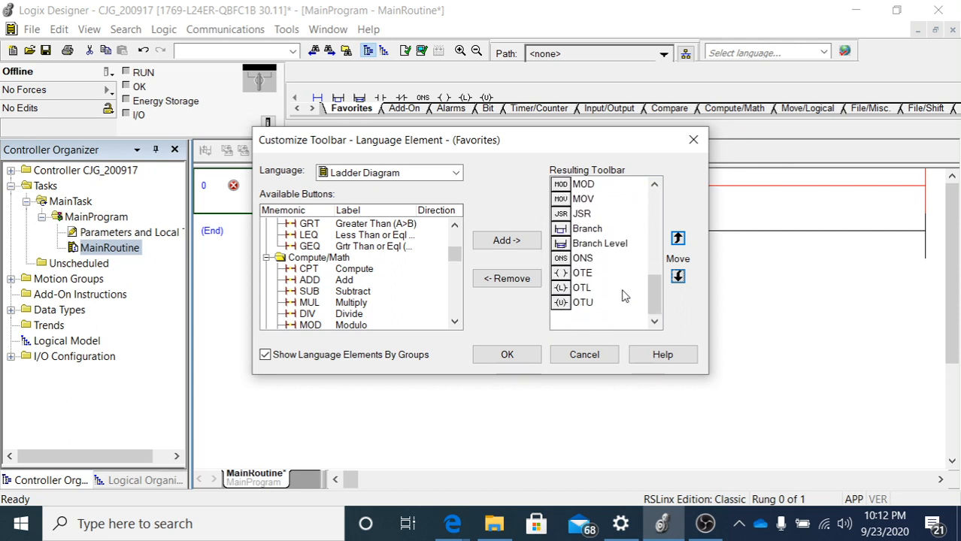
{"action": "left_click", "coordinate": [585, 275]}
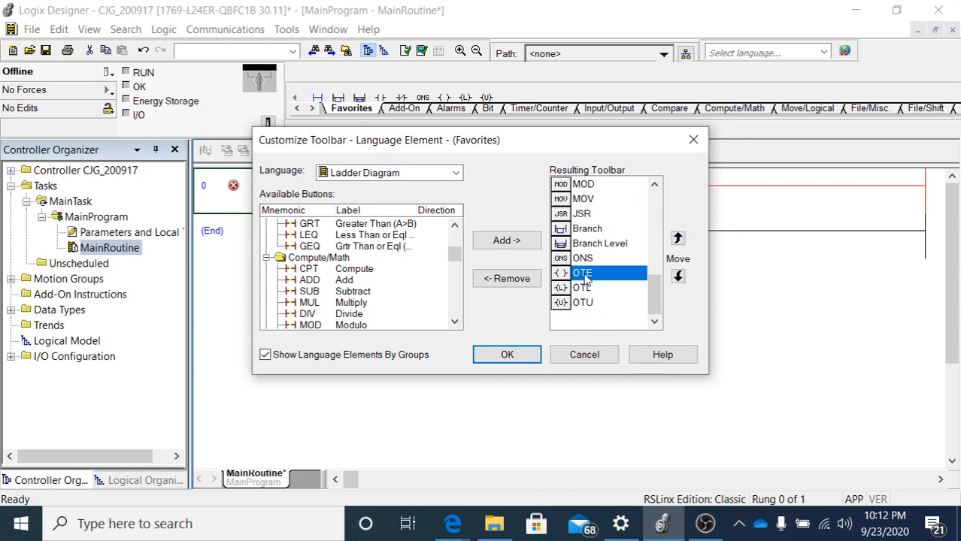
{"action": "left_click", "coordinate": [678, 238]}
{"action": "left_click", "coordinate": [678, 238]}
{"action": "left_click", "coordinate": [678, 239]}
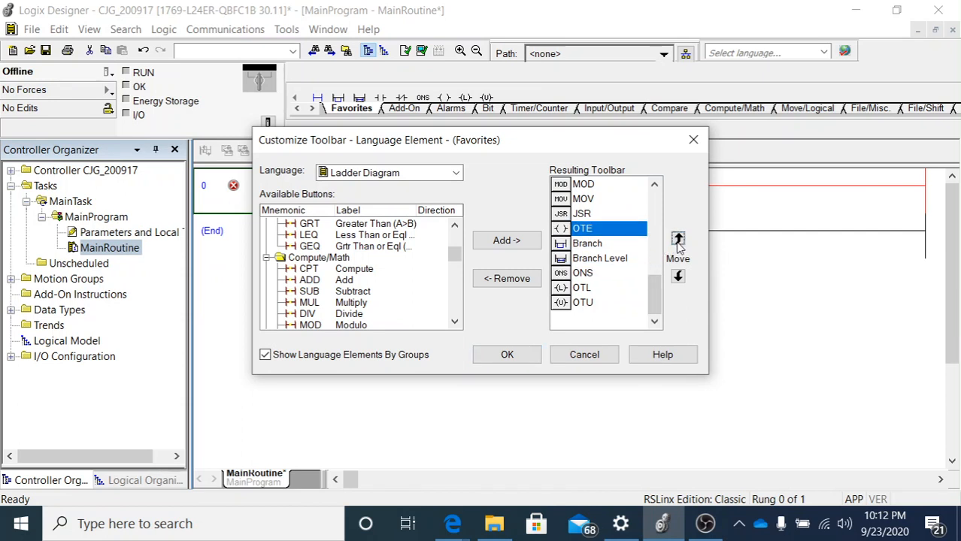
{"action": "left_click", "coordinate": [678, 239]}
{"action": "left_click", "coordinate": [677, 238]}
{"action": "left_click", "coordinate": [678, 239]}
{"action": "left_click", "coordinate": [677, 239]}
{"action": "left_click", "coordinate": [678, 239]}
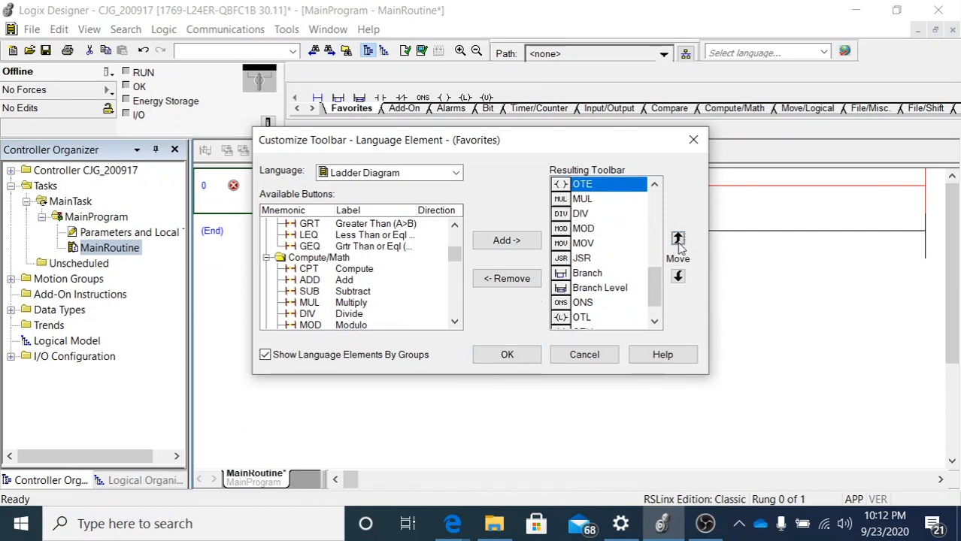
{"action": "left_click", "coordinate": [677, 239]}
{"action": "left_click", "coordinate": [678, 239]}
{"action": "left_click", "coordinate": [677, 239]}
{"action": "left_click", "coordinate": [678, 239]}
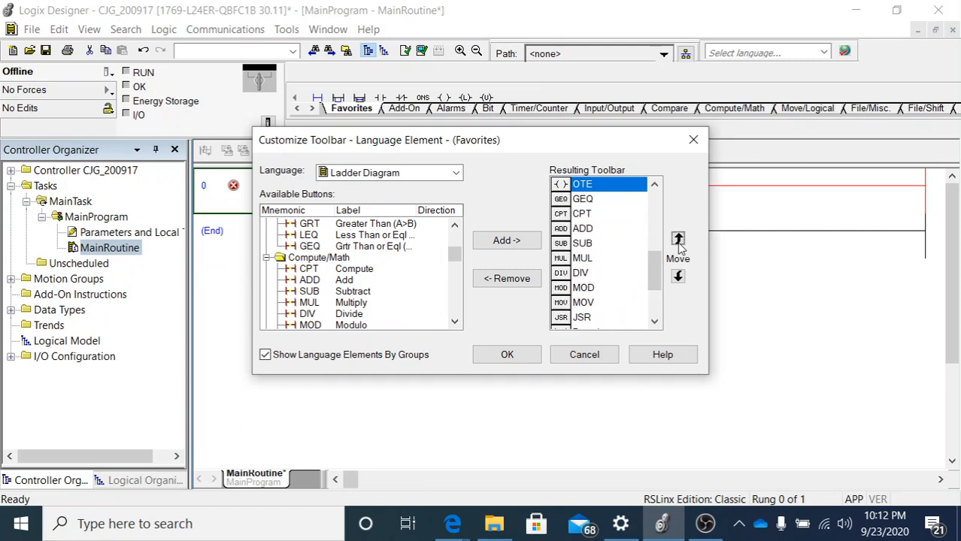
{"action": "left_click", "coordinate": [677, 238]}
{"action": "left_click", "coordinate": [678, 239]}
{"action": "left_click", "coordinate": [678, 239]}
{"action": "left_click", "coordinate": [677, 238]}
{"action": "left_click", "coordinate": [678, 238]}
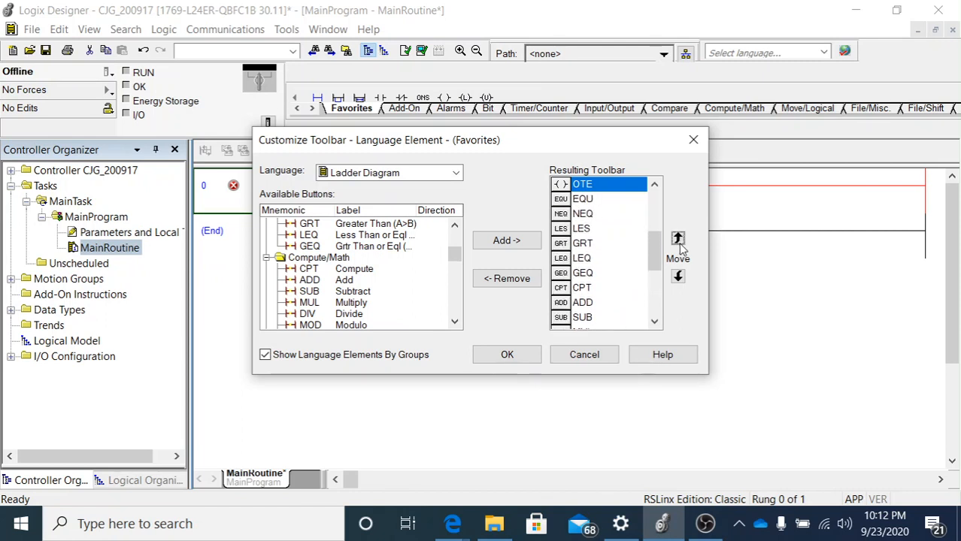
{"action": "left_click", "coordinate": [678, 239]}
{"action": "left_click", "coordinate": [678, 239]}
{"action": "left_click", "coordinate": [677, 239]}
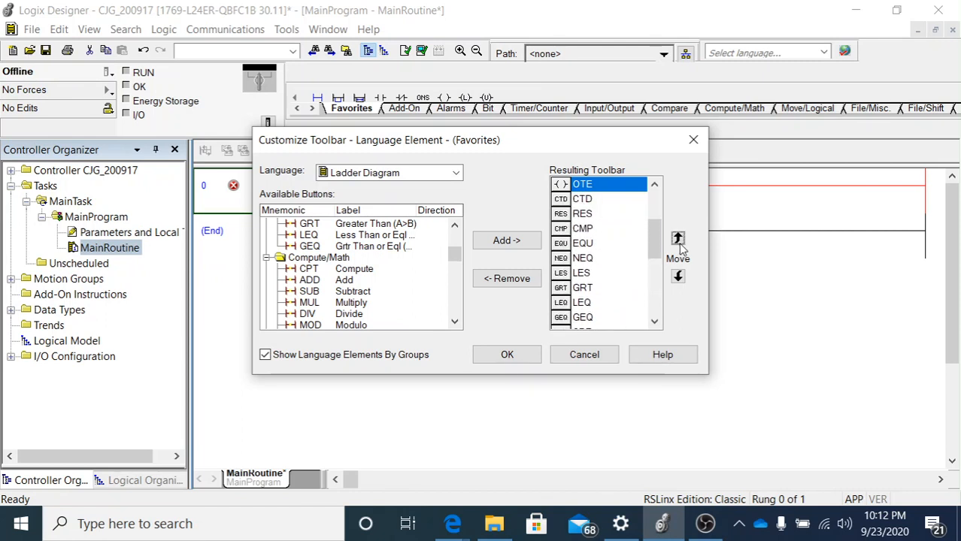
{"action": "left_click", "coordinate": [677, 239]}
{"action": "left_click", "coordinate": [678, 238]}
{"action": "left_click", "coordinate": [677, 238]}
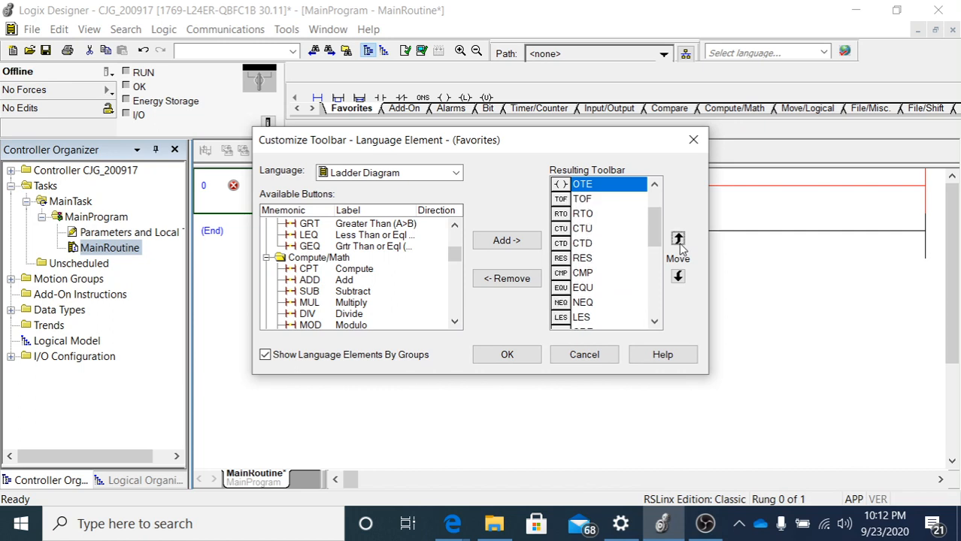
{"action": "left_click", "coordinate": [677, 239]}
{"action": "left_click", "coordinate": [677, 238]}
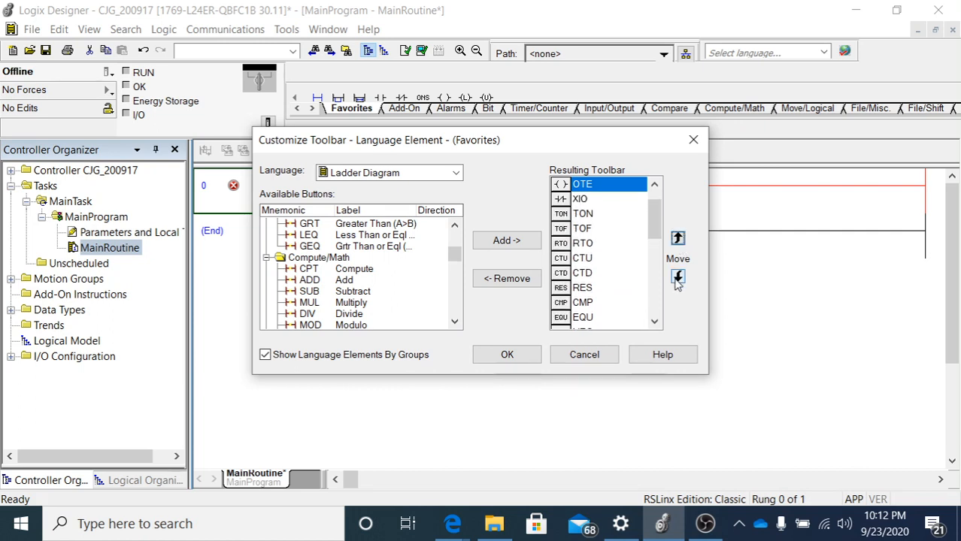
{"action": "left_click", "coordinate": [677, 279]}
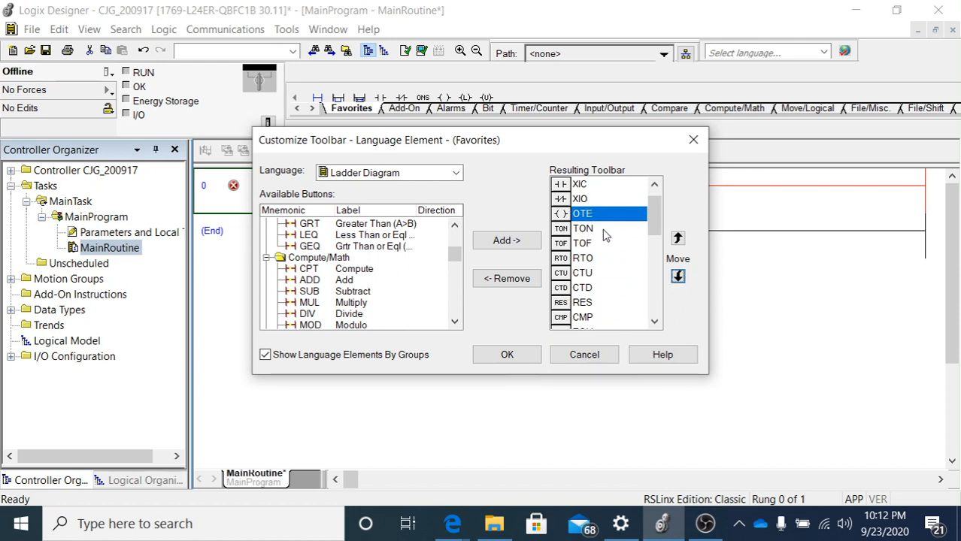
Move the OTL instruction up the Favorites toolbar so it sits between OTE and TON.
{"action": "scroll", "coordinate": [622, 267], "scroll_direction": "down", "scroll_amount": 7}
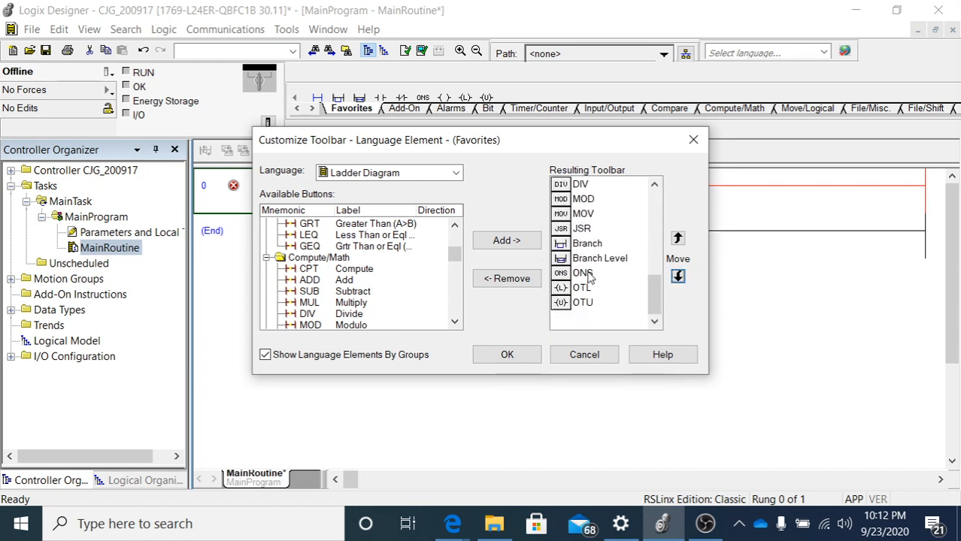
{"action": "left_click", "coordinate": [583, 289]}
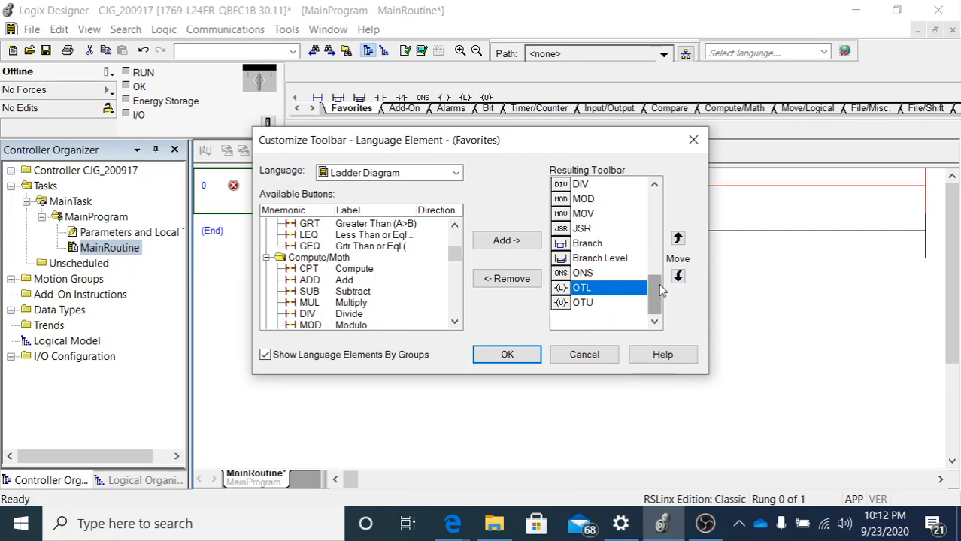
{"action": "left_click", "coordinate": [679, 239]}
{"action": "left_click", "coordinate": [678, 239]}
{"action": "left_click", "coordinate": [678, 239]}
{"action": "left_click", "coordinate": [678, 239]}
{"action": "left_click", "coordinate": [678, 240]}
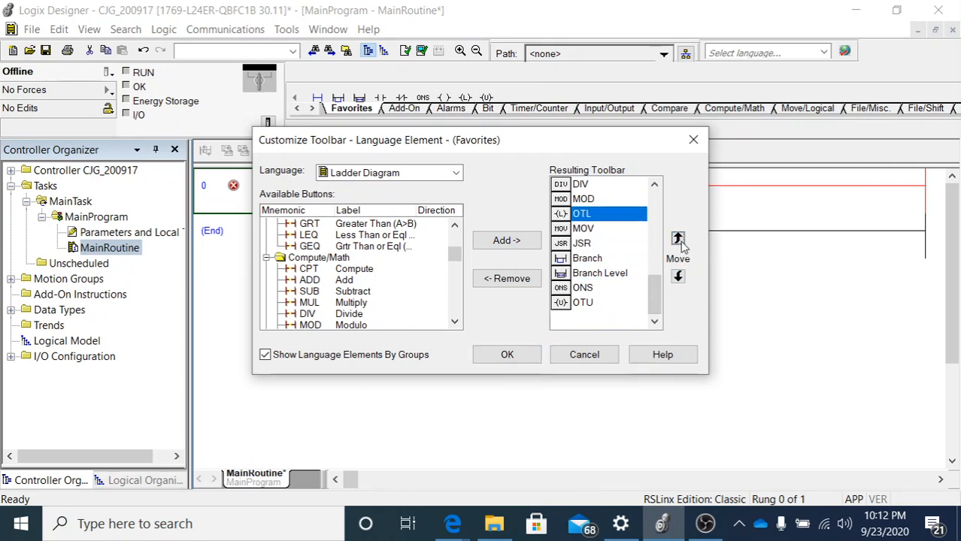
{"action": "left_click", "coordinate": [679, 239]}
{"action": "left_click", "coordinate": [679, 239]}
{"action": "left_click", "coordinate": [678, 239]}
{"action": "left_click", "coordinate": [678, 240]}
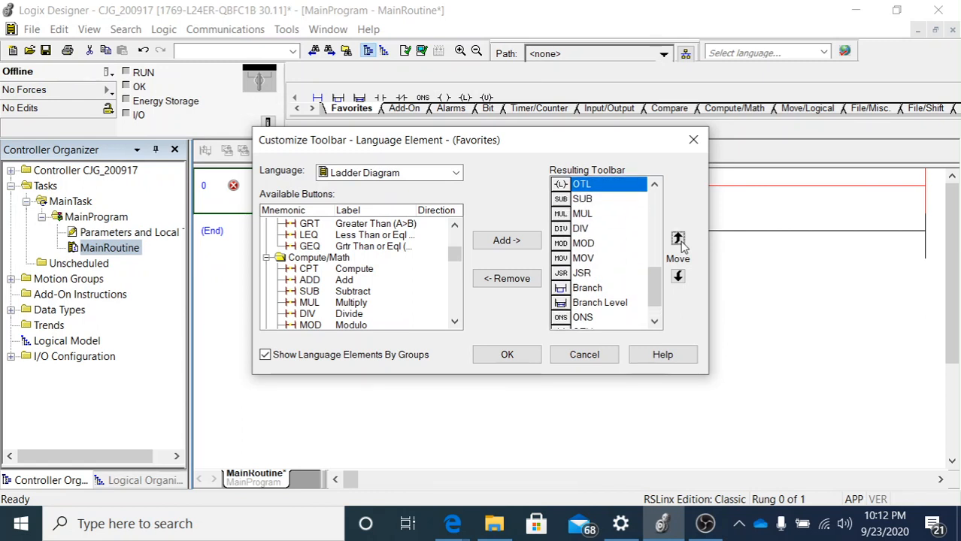
{"action": "left_click", "coordinate": [679, 240]}
{"action": "left_click", "coordinate": [679, 239]}
{"action": "left_click", "coordinate": [678, 239]}
{"action": "left_click", "coordinate": [679, 239]}
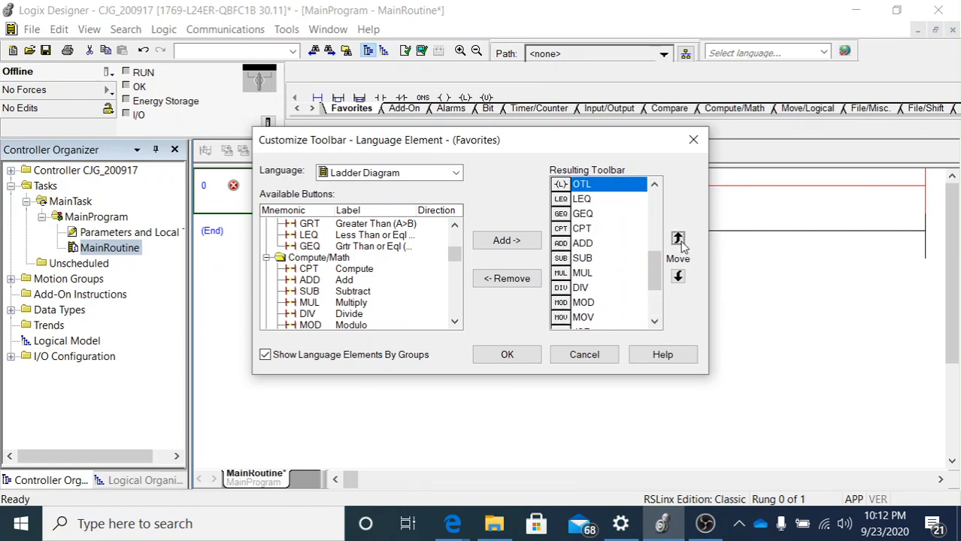
{"action": "left_click", "coordinate": [678, 240]}
{"action": "left_click", "coordinate": [678, 239]}
{"action": "left_click", "coordinate": [679, 239]}
{"action": "left_click", "coordinate": [679, 239]}
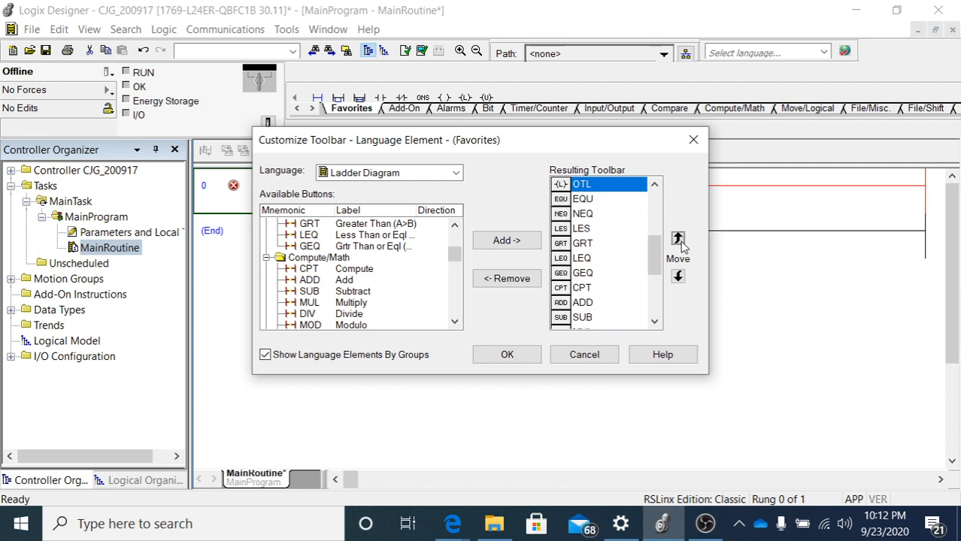
{"action": "left_click", "coordinate": [679, 239]}
{"action": "left_click", "coordinate": [679, 239]}
{"action": "left_click", "coordinate": [679, 239]}
{"action": "left_click", "coordinate": [678, 239]}
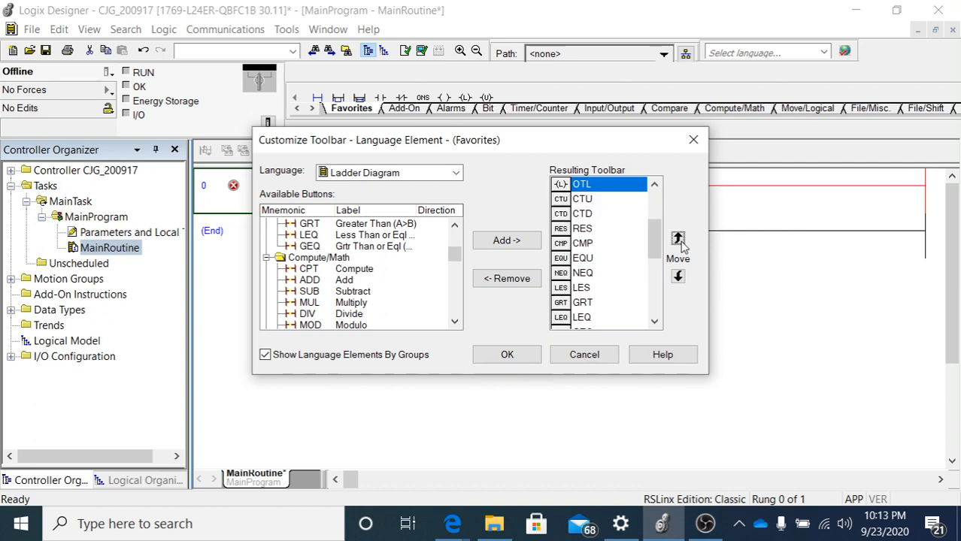
{"action": "left_click", "coordinate": [678, 239]}
{"action": "left_click", "coordinate": [679, 239]}
{"action": "left_click", "coordinate": [678, 239]}
{"action": "left_click", "coordinate": [678, 239]}
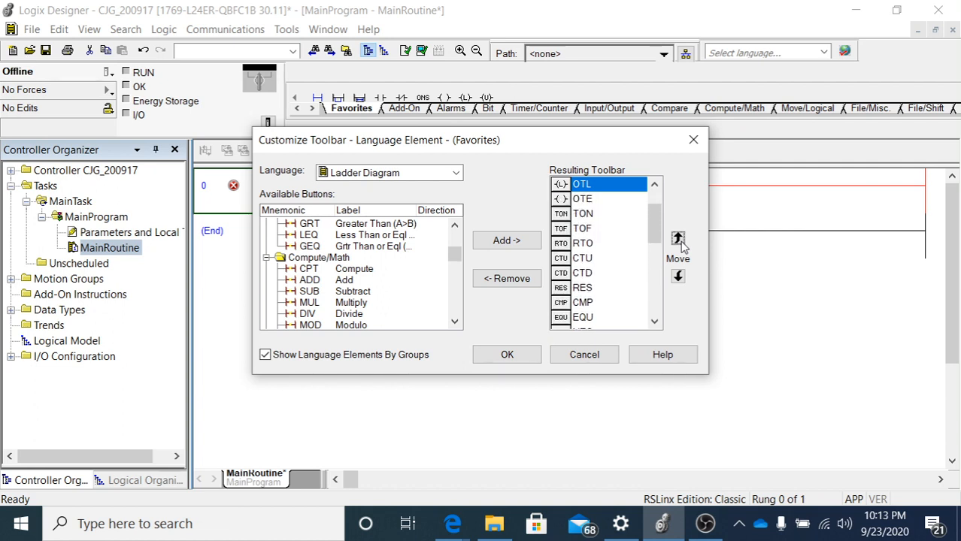
{"action": "left_click", "coordinate": [678, 240]}
{"action": "left_click", "coordinate": [678, 240]}
{"action": "left_click", "coordinate": [679, 239]}
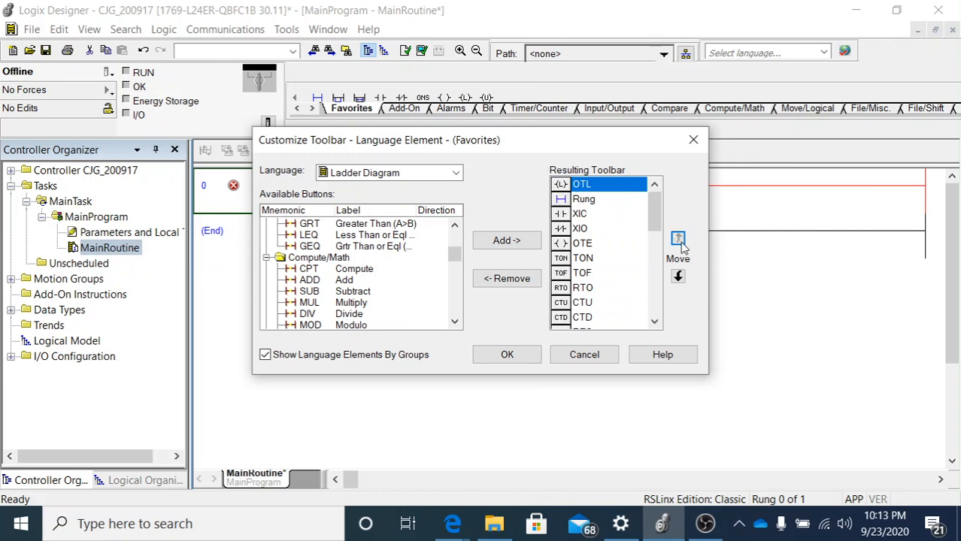
{"action": "left_click", "coordinate": [678, 277]}
{"action": "left_click", "coordinate": [678, 277]}
{"action": "left_click", "coordinate": [678, 277]}
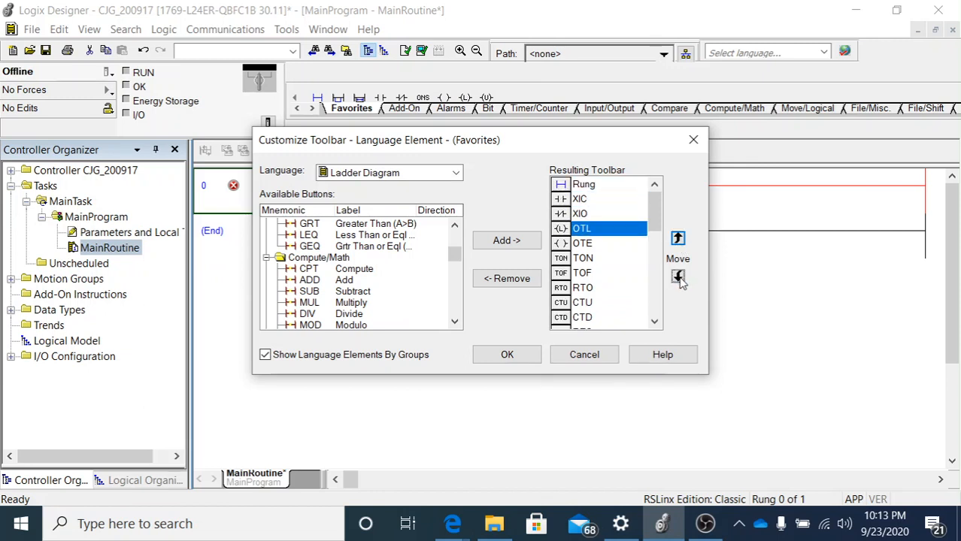
{"action": "left_click", "coordinate": [679, 277]}
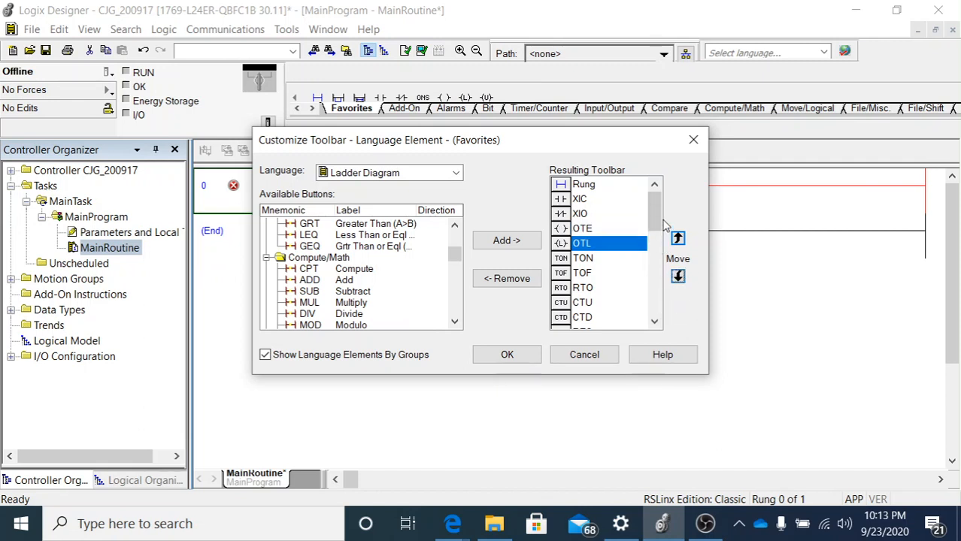
Move the OTU instruction up the Favorites toolbar so it sits between OTL and TON.
{"action": "left_click_drag", "start_coordinate": [655, 213], "coordinate": [654, 301]}
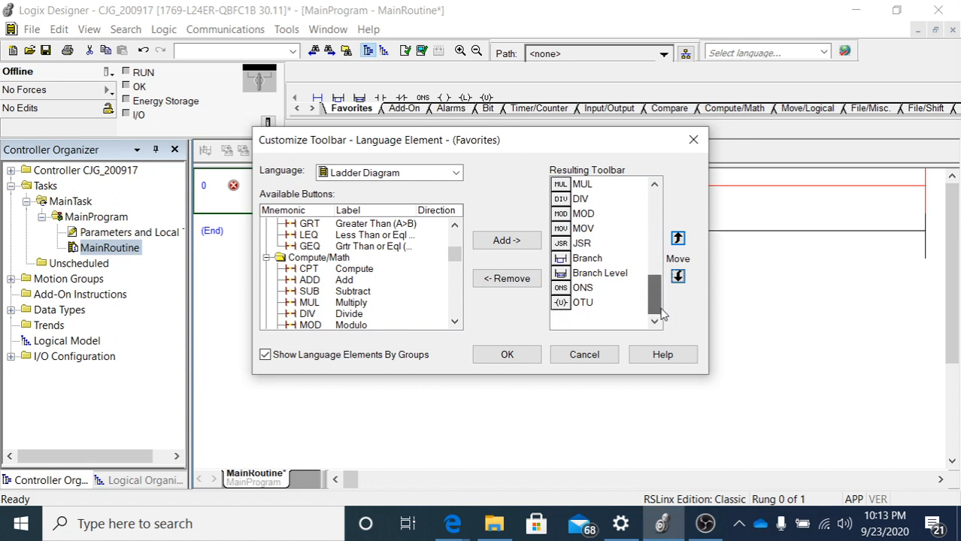
{"action": "left_click", "coordinate": [584, 302]}
{"action": "left_click", "coordinate": [677, 239]}
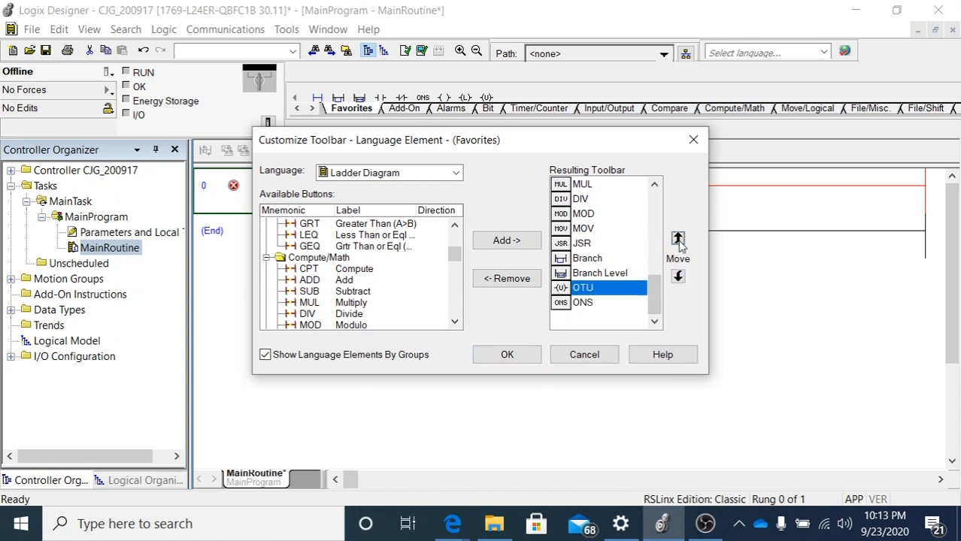
{"action": "left_click", "coordinate": [678, 239]}
{"action": "left_click", "coordinate": [678, 239]}
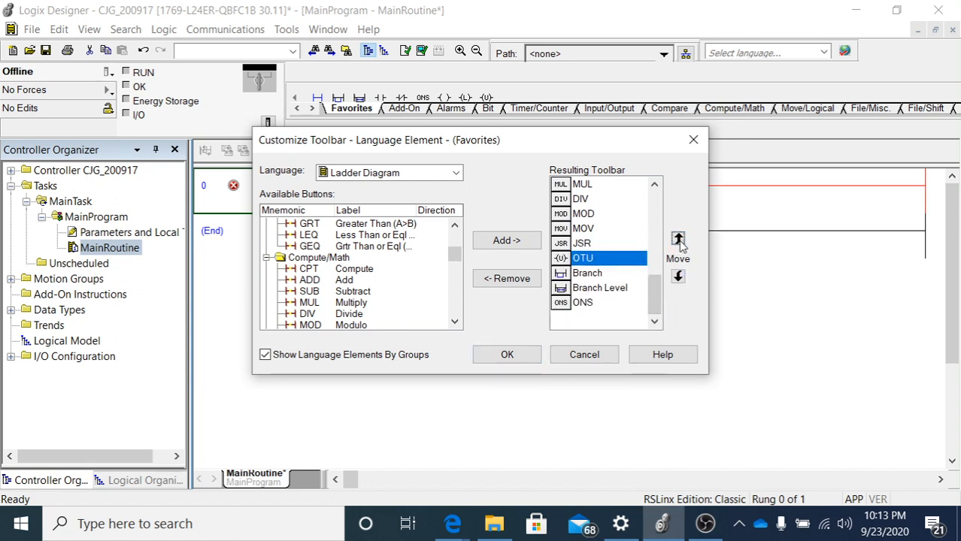
{"action": "left_click", "coordinate": [678, 239]}
{"action": "left_click", "coordinate": [677, 240]}
{"action": "left_click", "coordinate": [678, 239]}
{"action": "left_click", "coordinate": [678, 239]}
{"action": "left_click", "coordinate": [678, 240]}
{"action": "left_click", "coordinate": [677, 240]}
{"action": "left_click", "coordinate": [678, 240]}
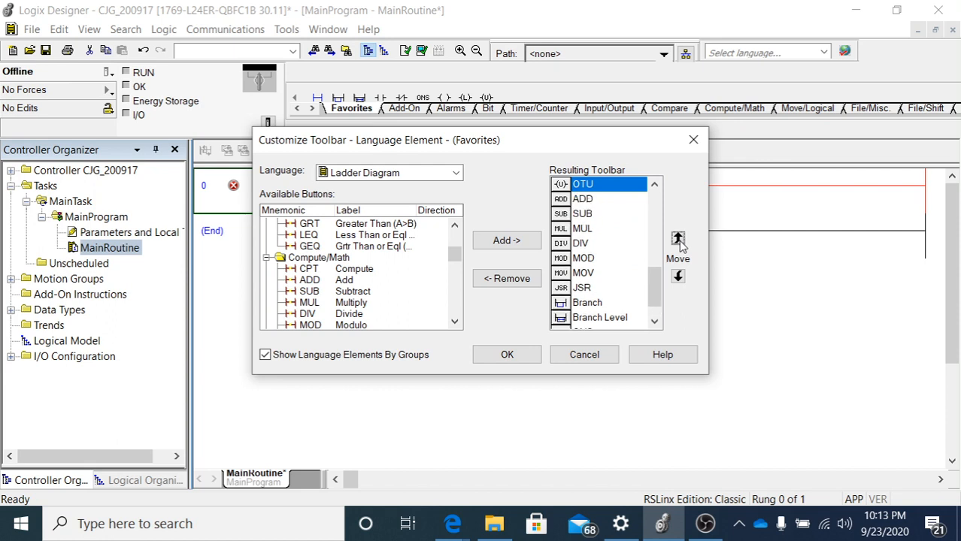
{"action": "left_click", "coordinate": [678, 239]}
{"action": "left_click", "coordinate": [678, 239]}
{"action": "left_click", "coordinate": [677, 240]}
{"action": "left_click", "coordinate": [677, 239]}
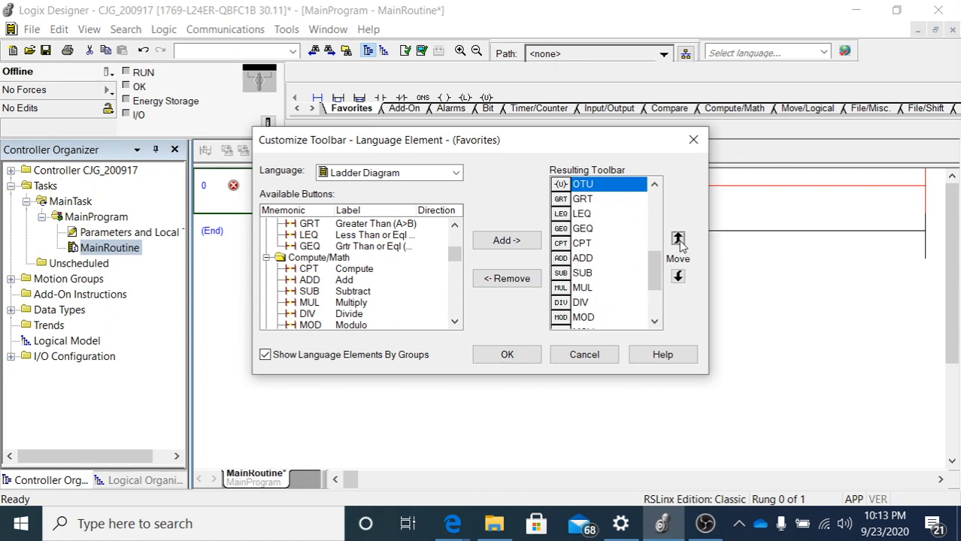
{"action": "left_click", "coordinate": [677, 240]}
{"action": "left_click", "coordinate": [678, 239]}
{"action": "left_click", "coordinate": [678, 239]}
{"action": "left_click", "coordinate": [677, 239]}
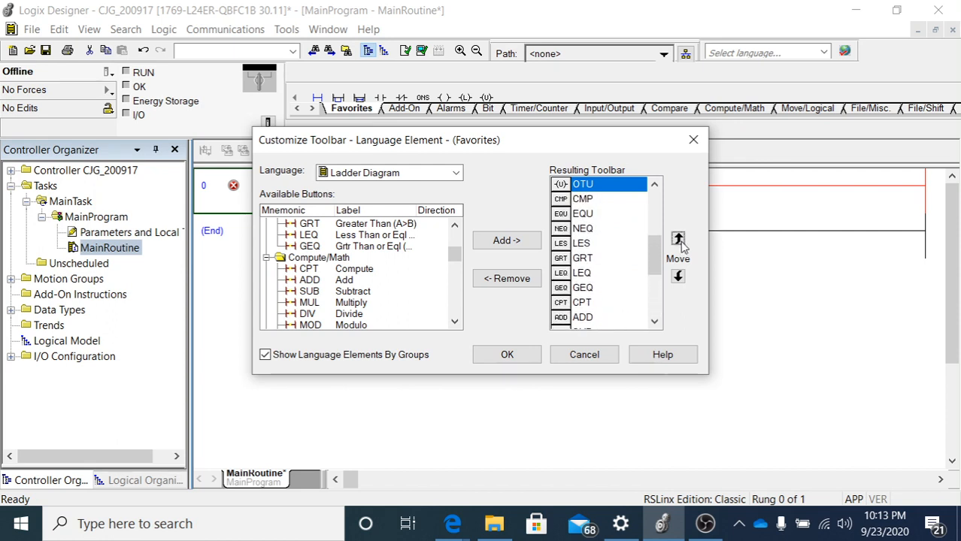
{"action": "left_click", "coordinate": [677, 239]}
{"action": "left_click", "coordinate": [678, 239]}
{"action": "left_click", "coordinate": [678, 239]}
{"action": "left_click", "coordinate": [683, 244]}
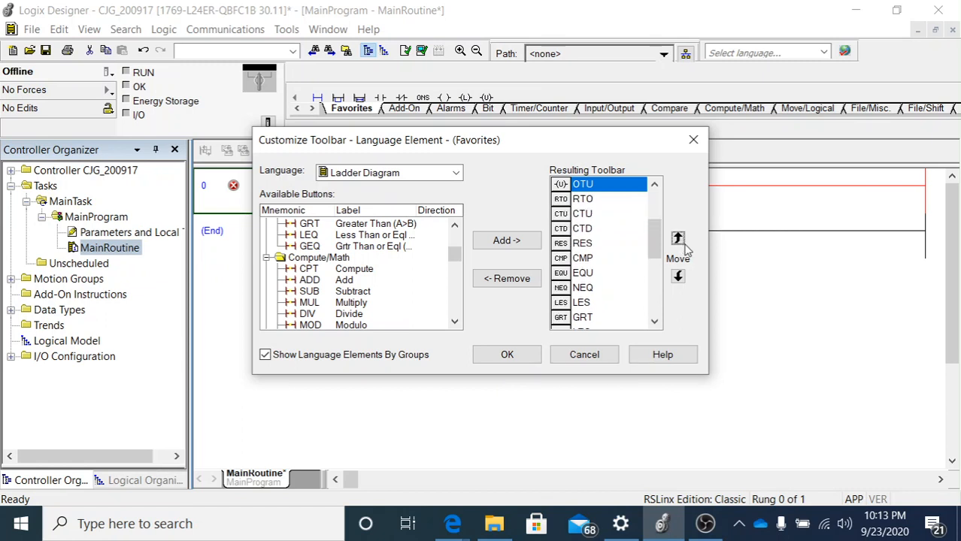
{"action": "left_click", "coordinate": [683, 244]}
{"action": "left_click", "coordinate": [684, 245]}
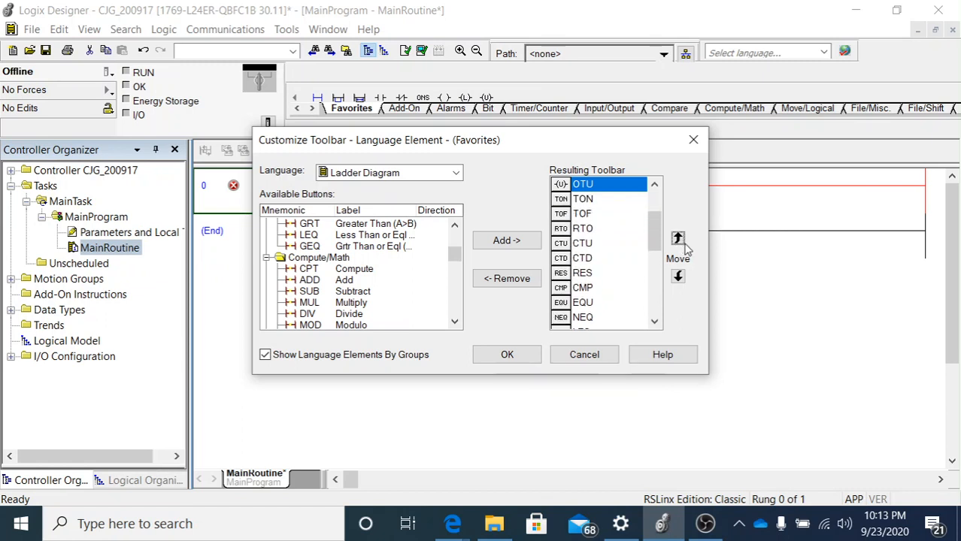
{"action": "left_click", "coordinate": [678, 277]}
{"action": "left_click", "coordinate": [678, 277]}
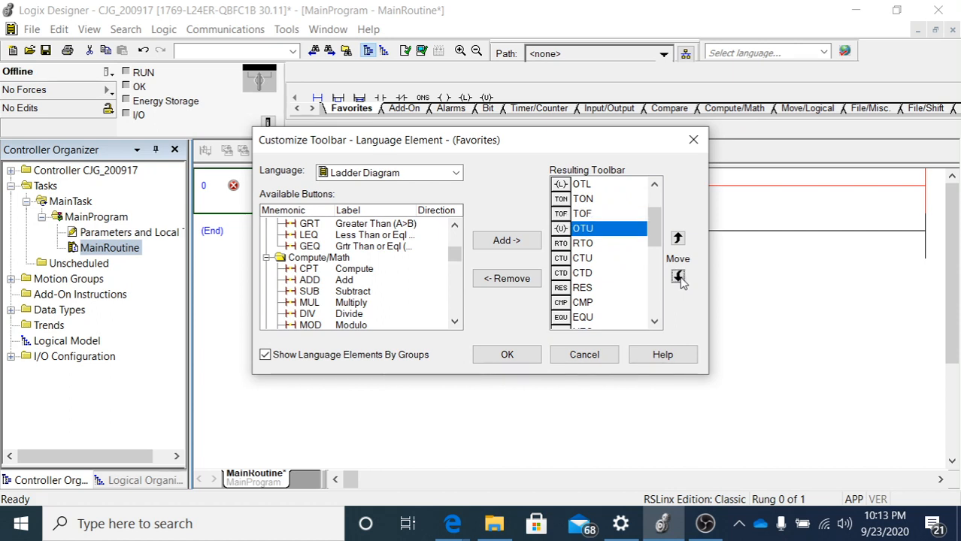
{"action": "left_click", "coordinate": [680, 239]}
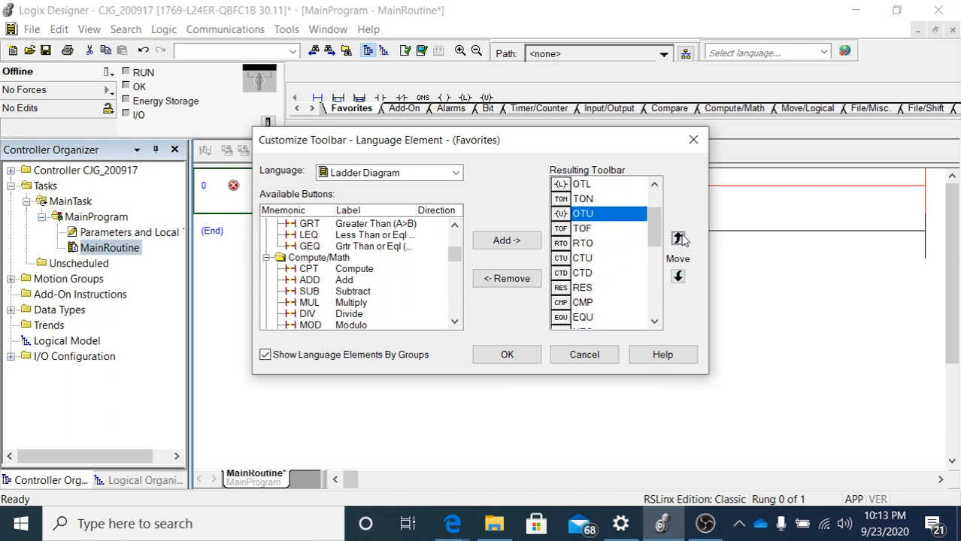
{"action": "left_click", "coordinate": [680, 239]}
{"action": "left_click", "coordinate": [679, 239]}
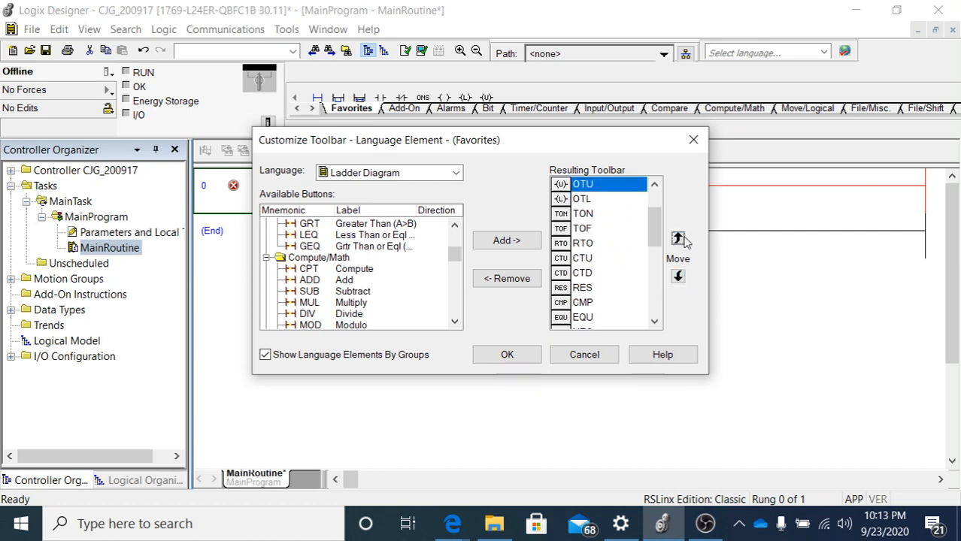
{"action": "left_click", "coordinate": [678, 277]}
Move the ONS instruction up the Favorites toolbar so it sits between OTU and TON, and apply the customized toolbar.
{"action": "scroll", "coordinate": [643, 300], "scroll_direction": "down", "scroll_amount": 5}
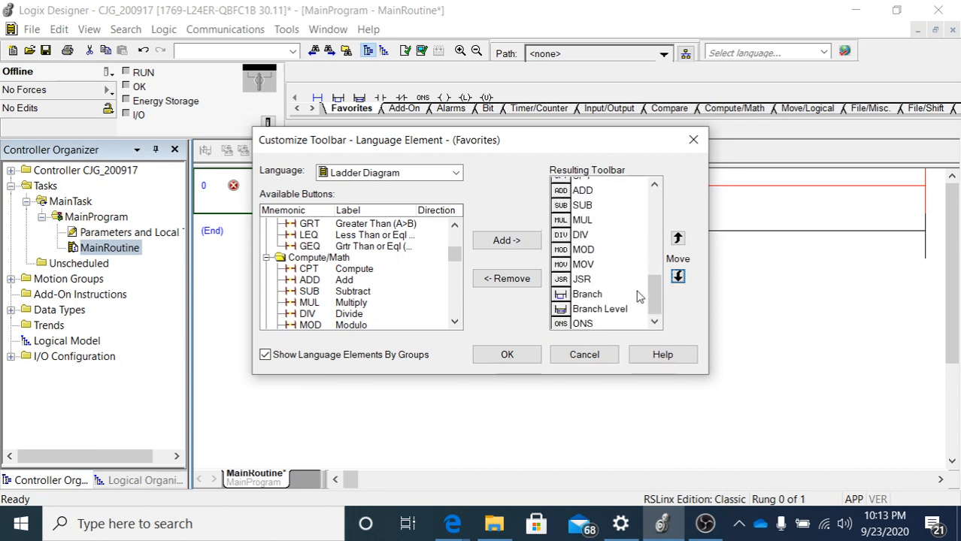
{"action": "left_click", "coordinate": [595, 303]}
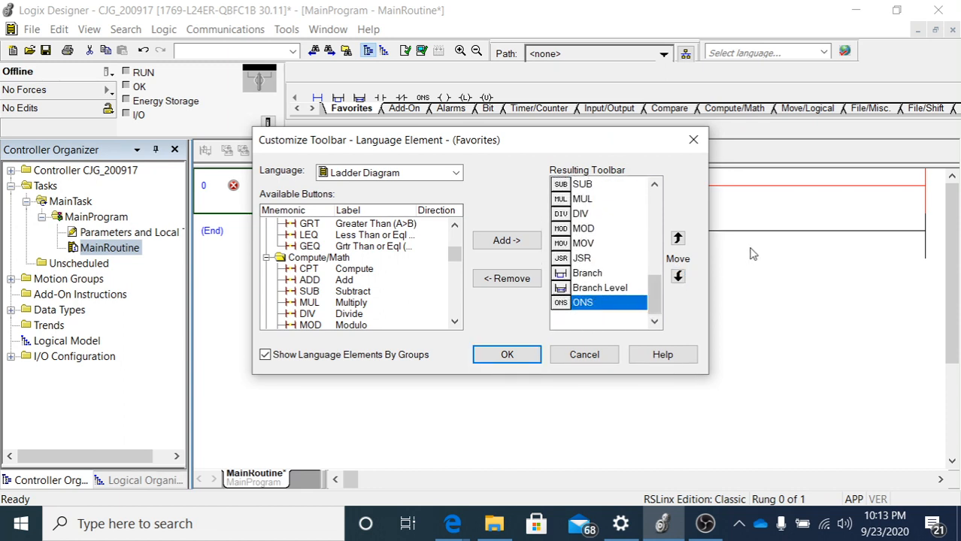
{"action": "left_click", "coordinate": [679, 239]}
{"action": "left_click", "coordinate": [678, 239]}
{"action": "left_click", "coordinate": [678, 240]}
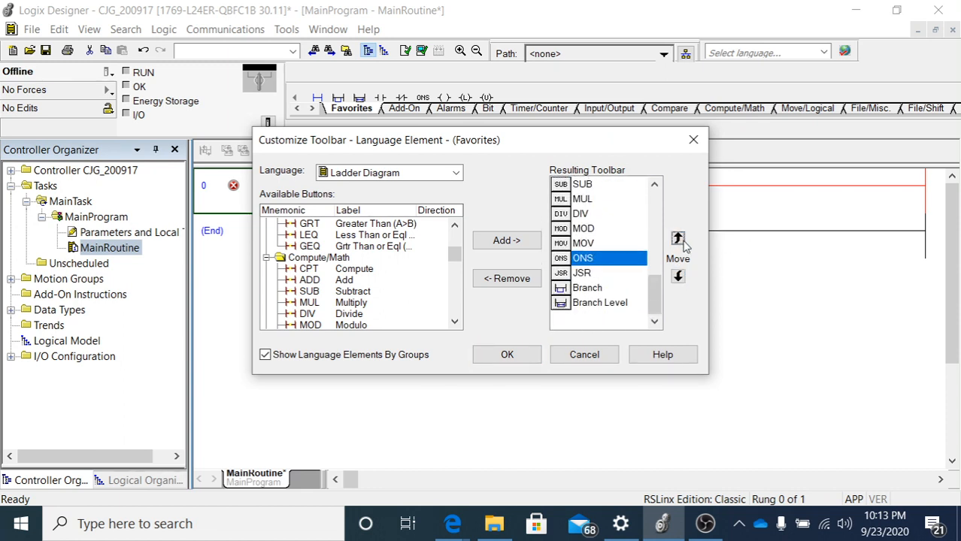
{"action": "left_click", "coordinate": [678, 239]}
{"action": "left_click", "coordinate": [678, 240]}
{"action": "left_click", "coordinate": [678, 239]}
{"action": "left_click", "coordinate": [678, 240]}
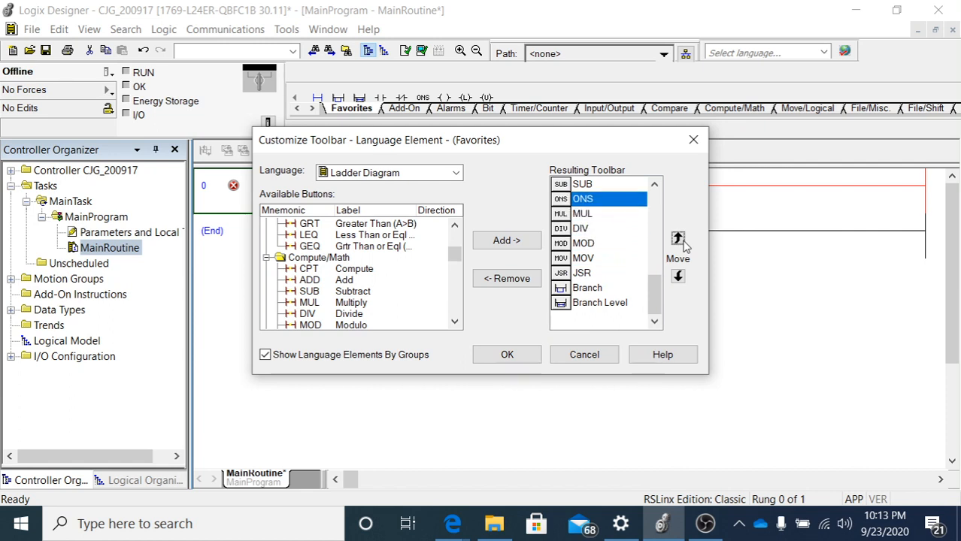
{"action": "left_click", "coordinate": [679, 239]}
{"action": "left_click", "coordinate": [678, 239]}
{"action": "left_click", "coordinate": [678, 239]}
{"action": "left_click", "coordinate": [679, 239]}
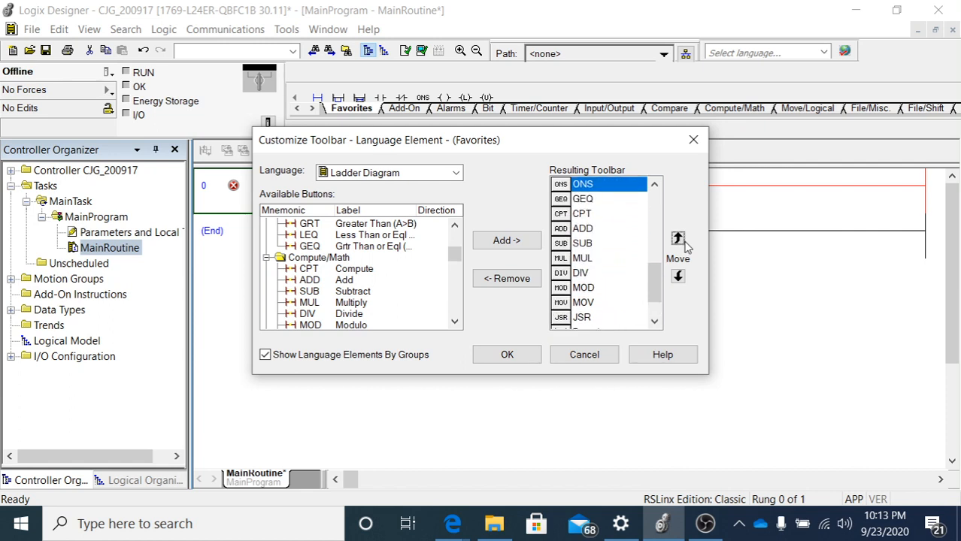
{"action": "left_click", "coordinate": [679, 240]}
{"action": "left_click", "coordinate": [678, 239]}
{"action": "left_click", "coordinate": [678, 239]}
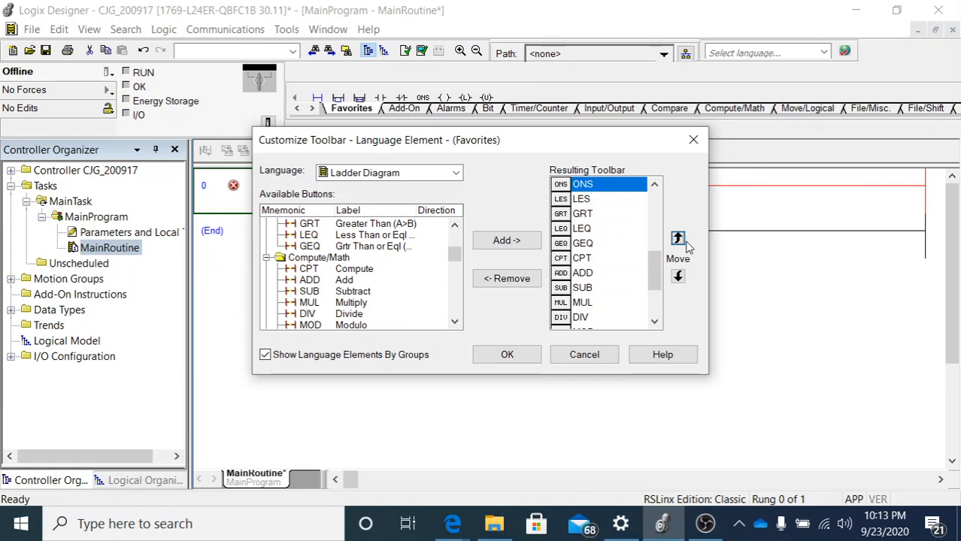
{"action": "left_click", "coordinate": [678, 240]}
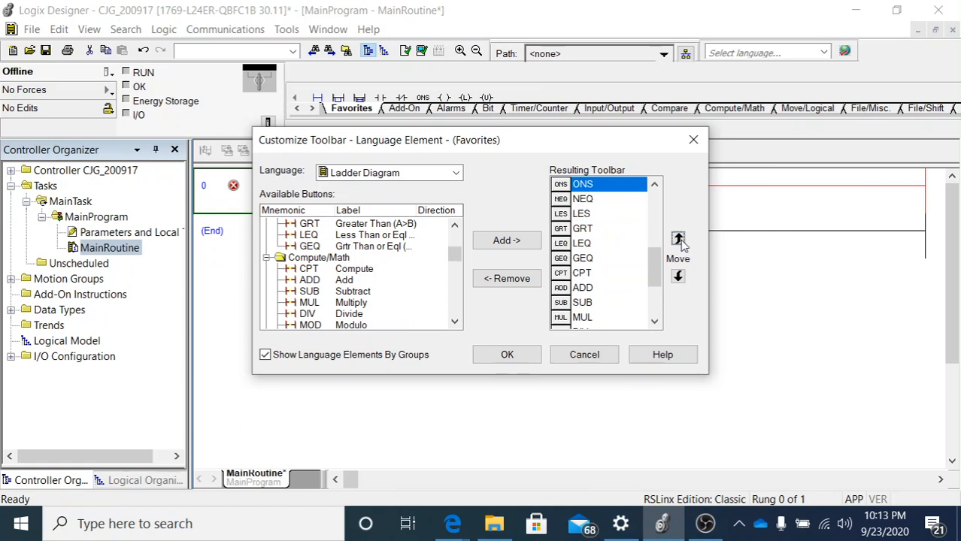
{"action": "left_click", "coordinate": [678, 239]}
{"action": "left_click", "coordinate": [678, 240]}
{"action": "left_click", "coordinate": [678, 240]}
{"action": "left_click", "coordinate": [678, 240]}
{"action": "left_click", "coordinate": [678, 239]}
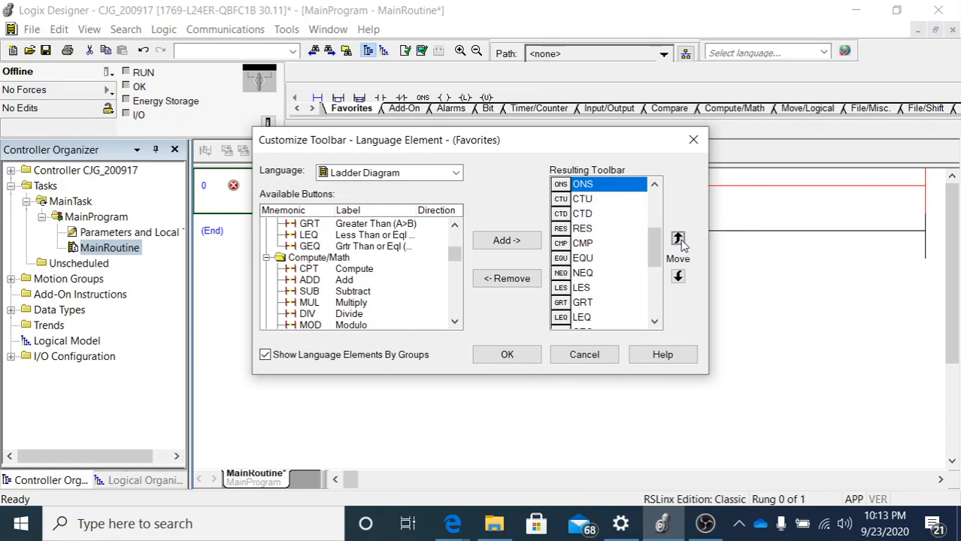
{"action": "left_click", "coordinate": [679, 239]}
{"action": "left_click", "coordinate": [679, 239]}
{"action": "left_click", "coordinate": [679, 239]}
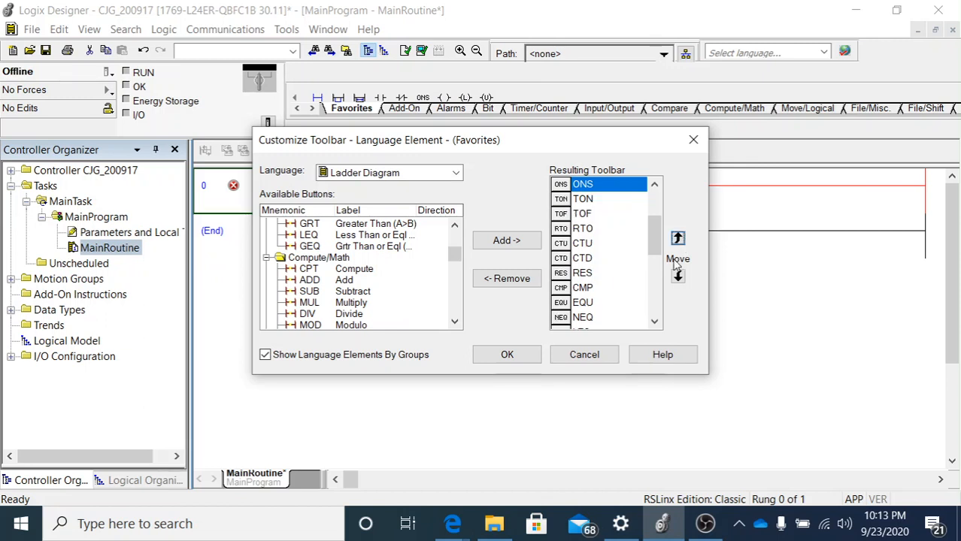
{"action": "left_click", "coordinate": [678, 239]}
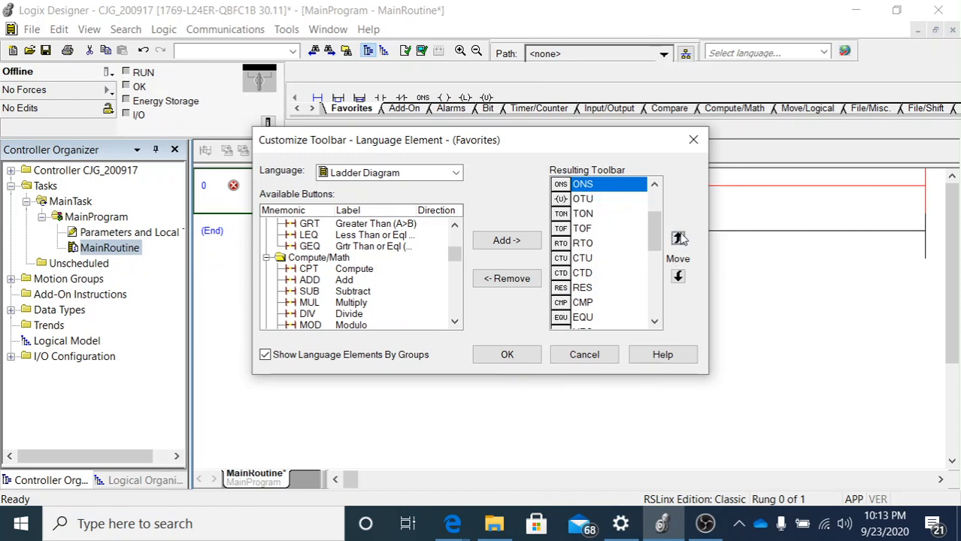
{"action": "left_click", "coordinate": [677, 276]}
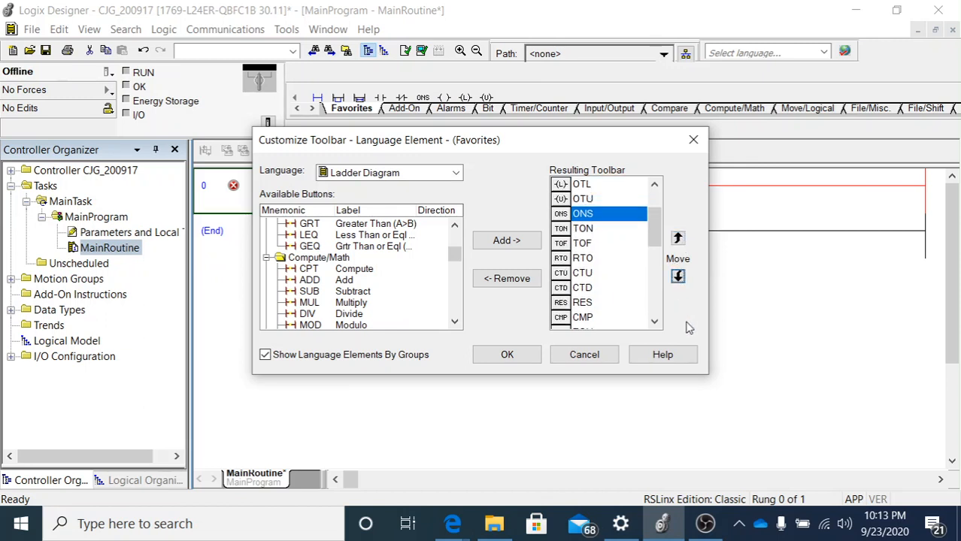
{"action": "left_click", "coordinate": [525, 357]}
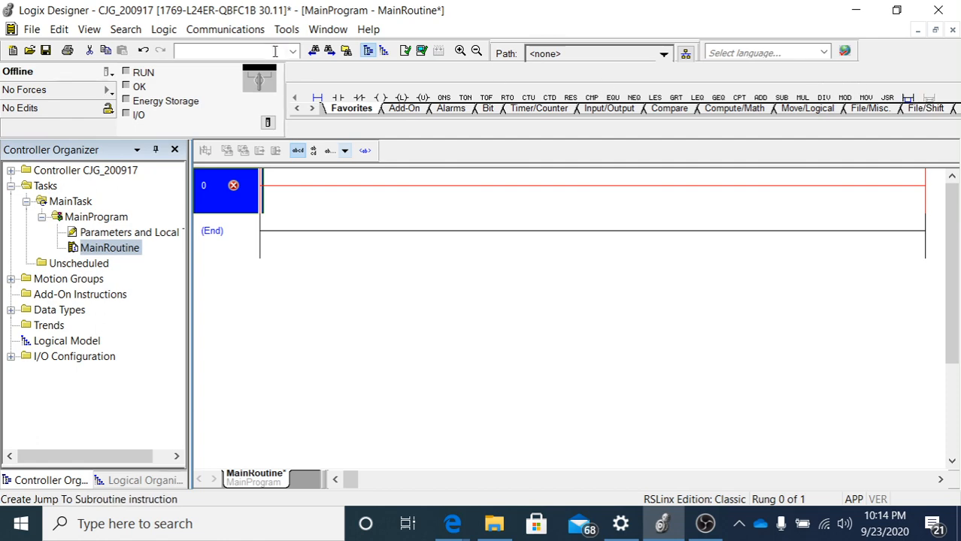
Reopen the Favorites toolbar customization and move the Branch element up the resulting toolbar so it sits between Rung and XIC.
{"action": "right_click", "coordinate": [318, 96]}
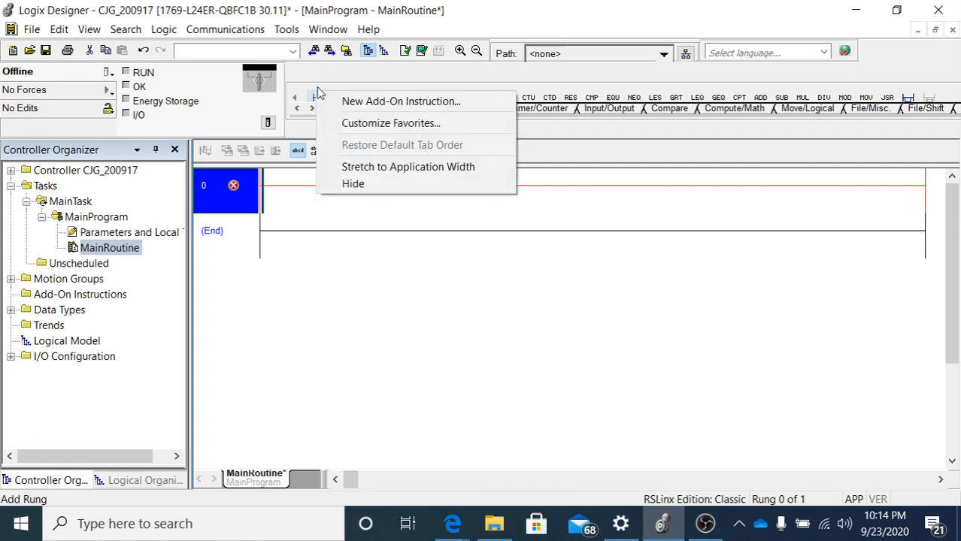
{"action": "left_click", "coordinate": [370, 125]}
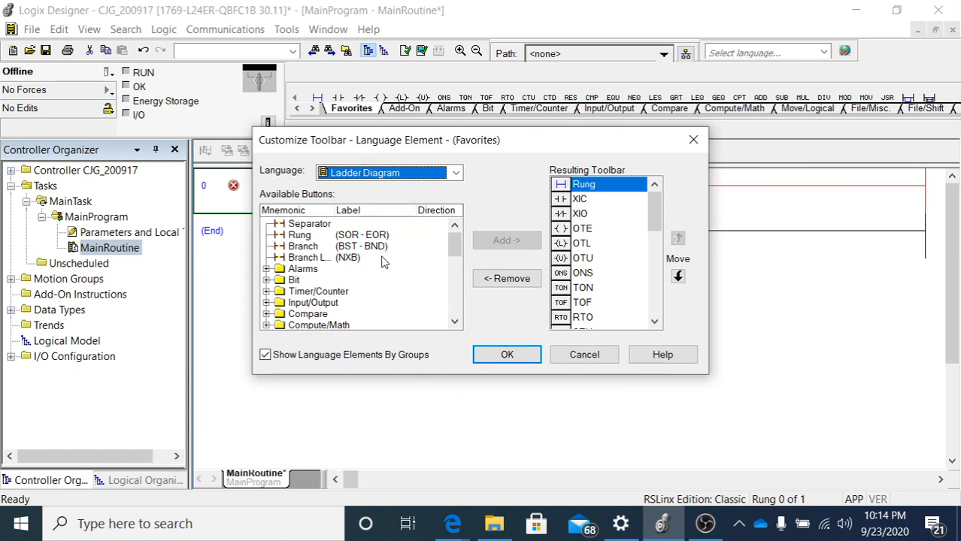
{"action": "scroll", "coordinate": [380, 260], "scroll_direction": "down", "scroll_amount": 6}
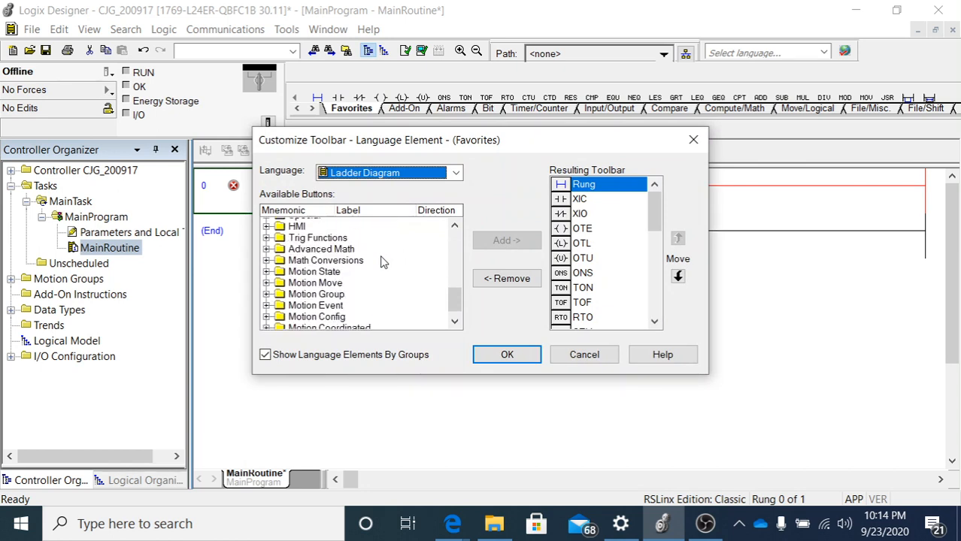
{"action": "scroll", "coordinate": [380, 261], "scroll_direction": "up", "scroll_amount": 6}
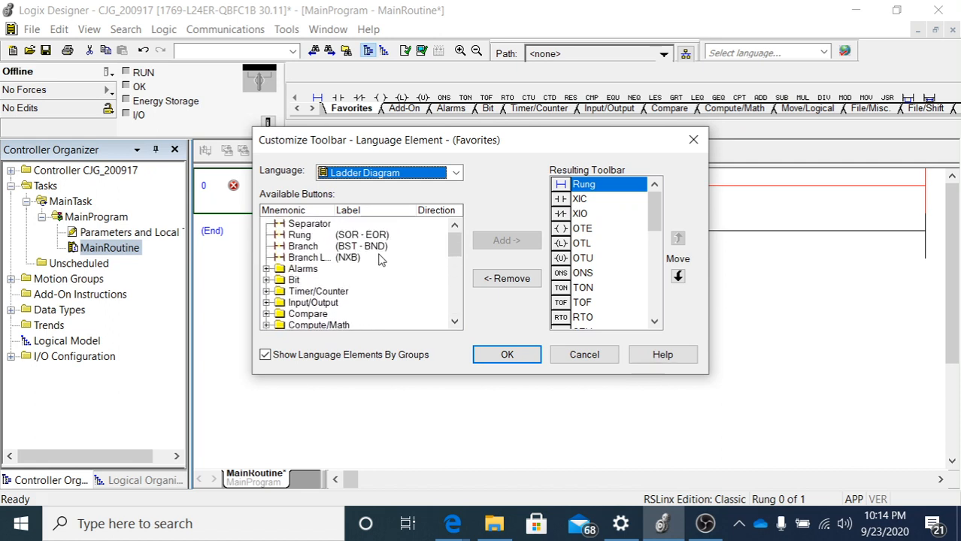
{"action": "scroll", "coordinate": [606, 311], "scroll_direction": "down", "scroll_amount": 7}
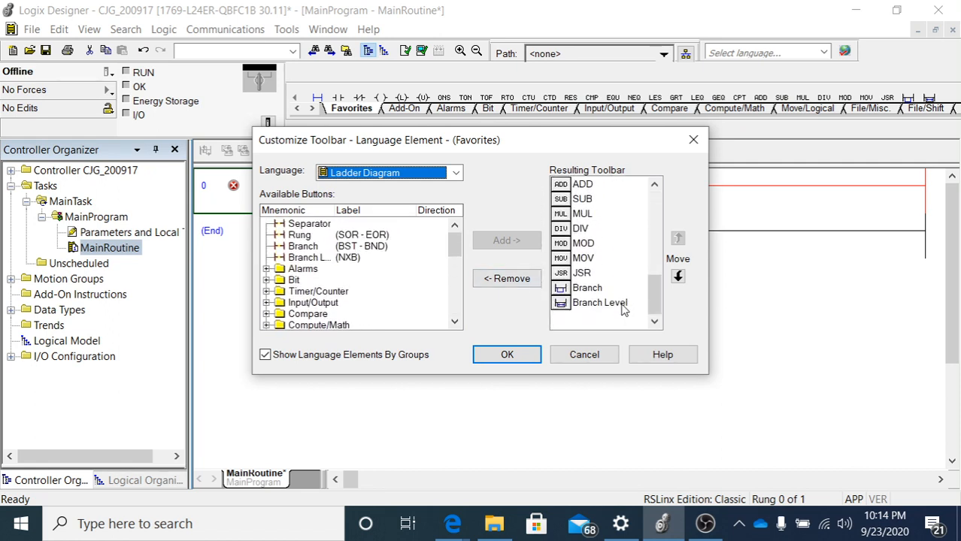
{"action": "left_click", "coordinate": [564, 295]}
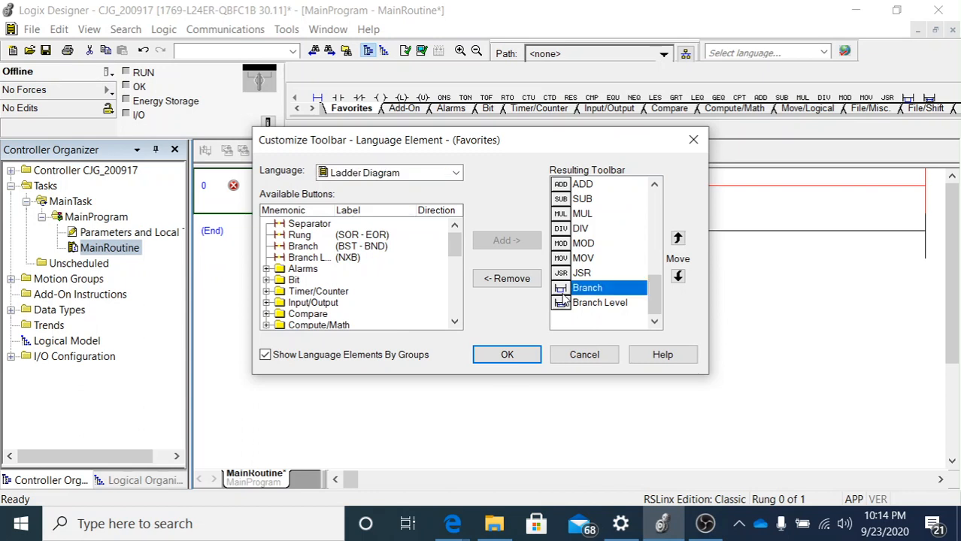
{"action": "left_click", "coordinate": [678, 239]}
{"action": "left_click", "coordinate": [678, 240]}
{"action": "left_click", "coordinate": [677, 239]}
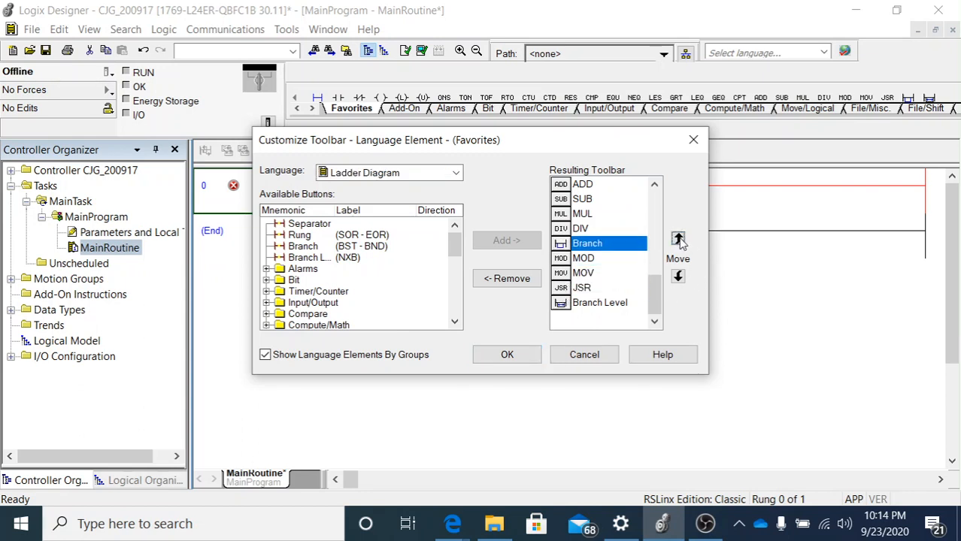
{"action": "left_click", "coordinate": [677, 239]}
{"action": "left_click", "coordinate": [678, 239]}
{"action": "left_click", "coordinate": [678, 239]}
{"action": "left_click", "coordinate": [678, 239]}
{"action": "left_click", "coordinate": [678, 239]}
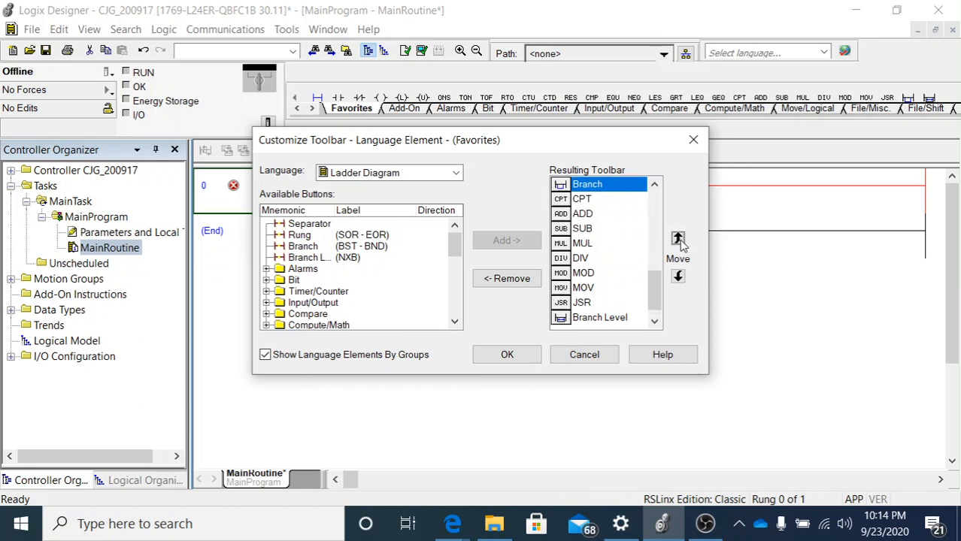
{"action": "left_click", "coordinate": [677, 239]}
{"action": "left_click", "coordinate": [678, 239]}
{"action": "left_click", "coordinate": [677, 239]}
{"action": "left_click", "coordinate": [678, 239]}
{"action": "left_click", "coordinate": [677, 239]}
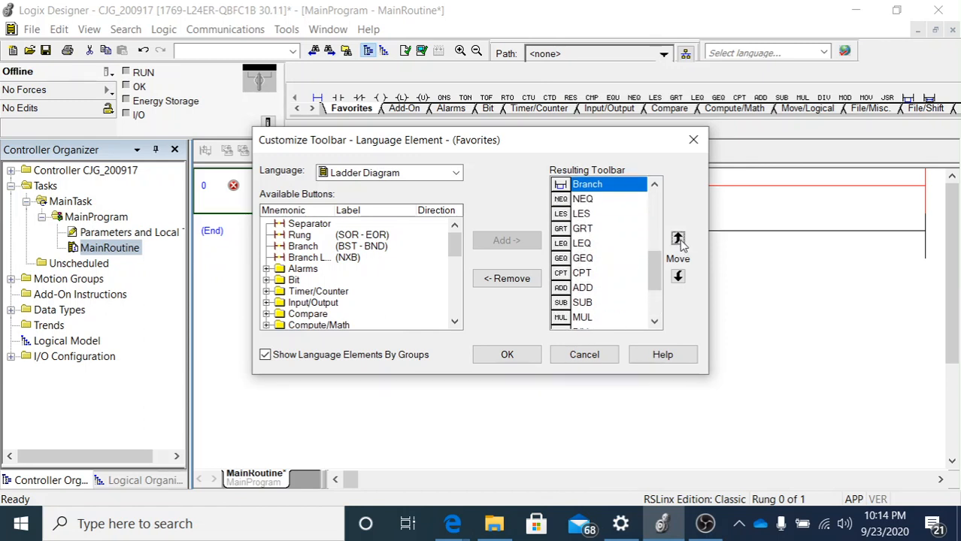
{"action": "left_click", "coordinate": [678, 239]}
{"action": "left_click", "coordinate": [678, 240]}
{"action": "left_click", "coordinate": [677, 239]}
{"action": "left_click", "coordinate": [678, 239]}
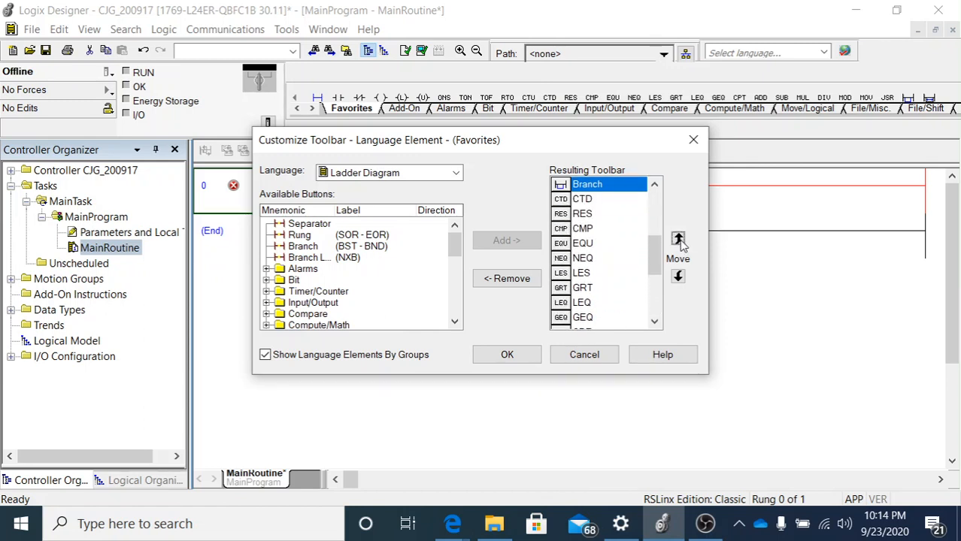
{"action": "left_click", "coordinate": [677, 239]}
{"action": "left_click", "coordinate": [677, 239]}
{"action": "left_click", "coordinate": [678, 239]}
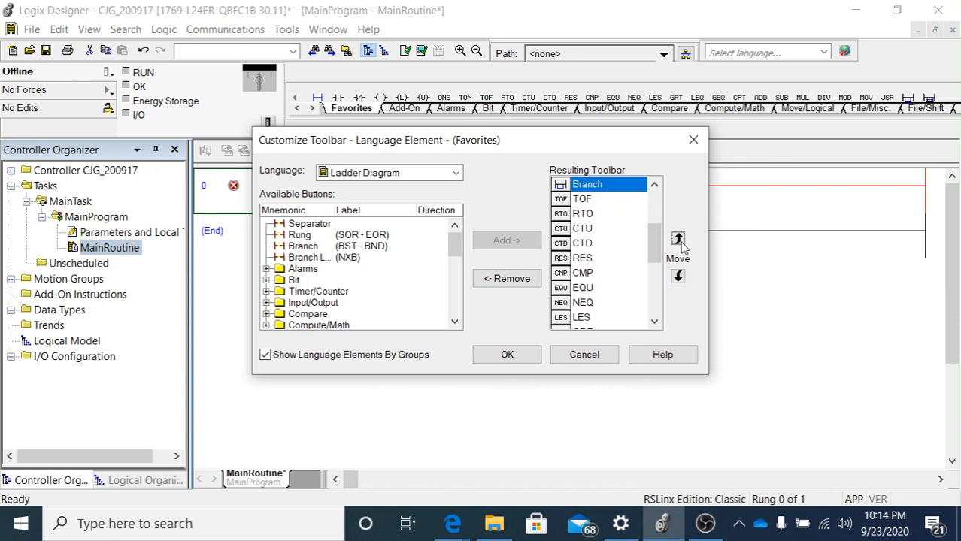
{"action": "left_click", "coordinate": [677, 239]}
{"action": "left_click", "coordinate": [677, 240]}
{"action": "left_click", "coordinate": [678, 240]}
{"action": "left_click", "coordinate": [678, 239]}
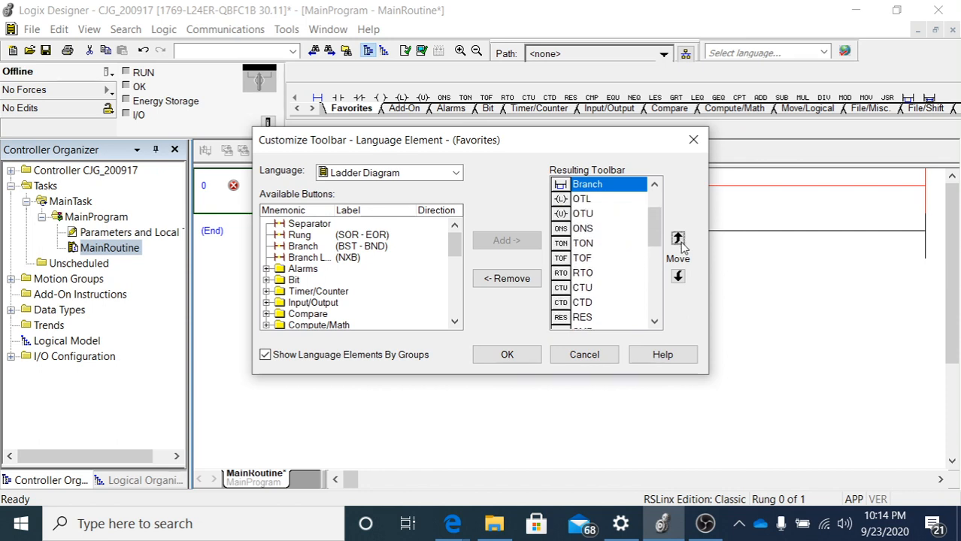
{"action": "left_click", "coordinate": [677, 239]}
{"action": "left_click", "coordinate": [678, 240]}
{"action": "left_click", "coordinate": [679, 240]}
{"action": "left_click", "coordinate": [679, 240]}
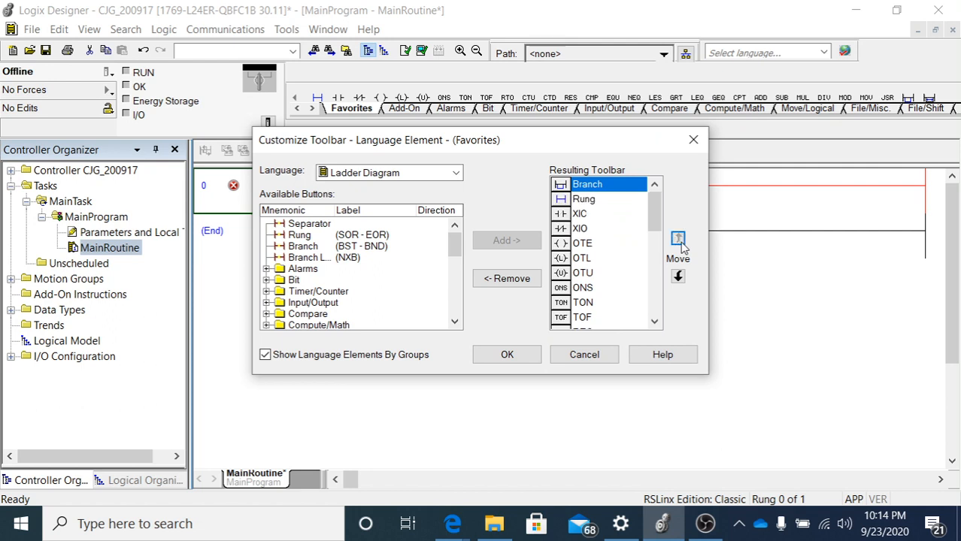
{"action": "left_click", "coordinate": [677, 276]}
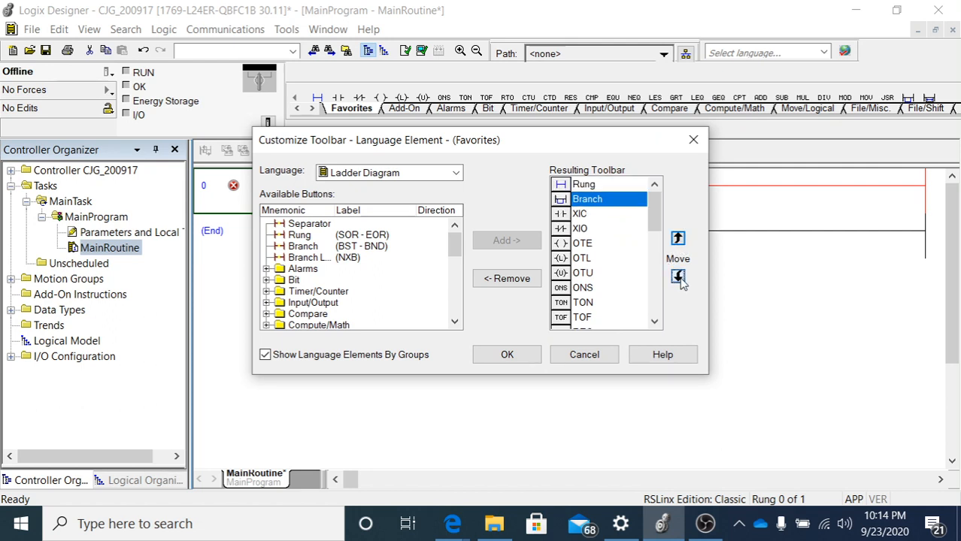
Move the Branch Level element up the Favorites toolbar so it sits between Branch and XIC, and apply the customized toolbar.
{"action": "scroll", "coordinate": [619, 260], "scroll_direction": "down", "scroll_amount": 6}
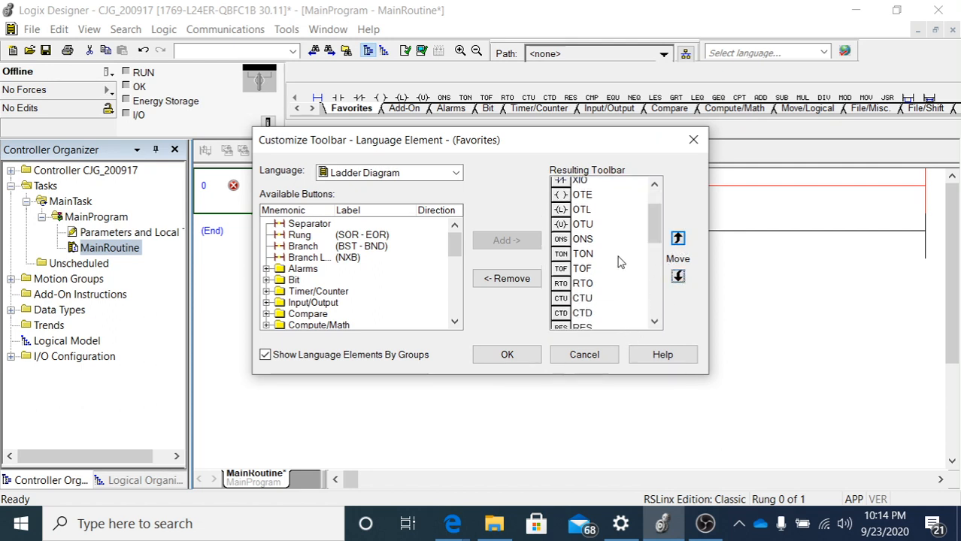
{"action": "scroll", "coordinate": [624, 267], "scroll_direction": "down", "scroll_amount": 2}
{"action": "left_click", "coordinate": [601, 303]}
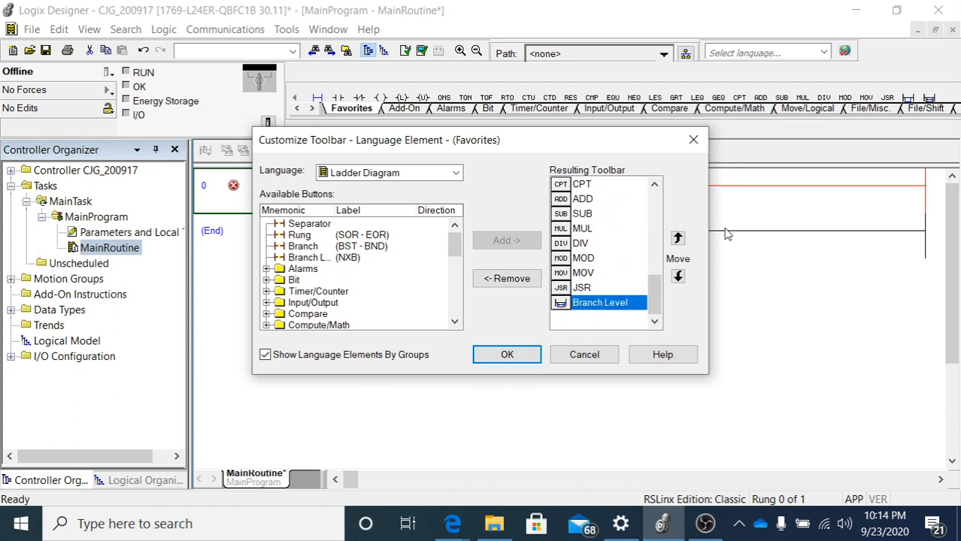
{"action": "left_click", "coordinate": [677, 239]}
{"action": "left_click", "coordinate": [678, 239]}
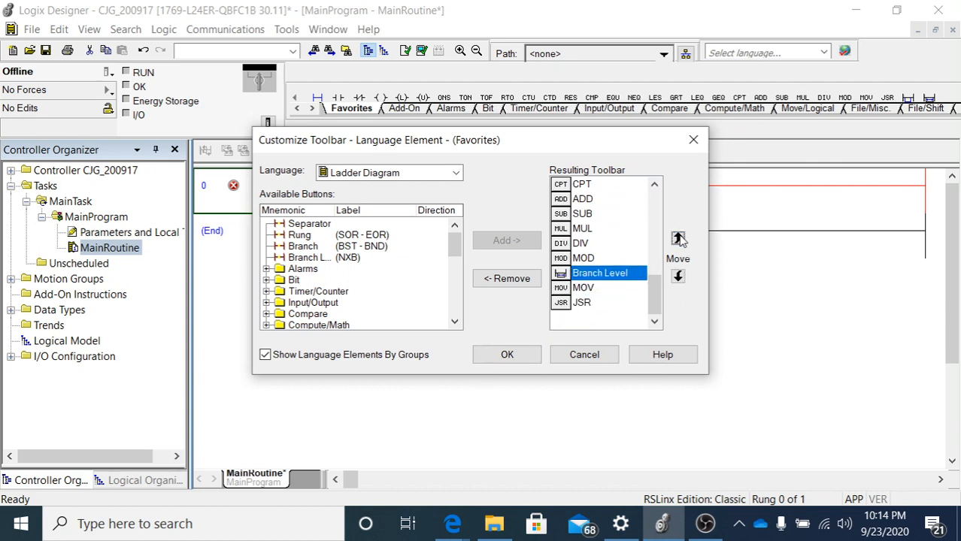
{"action": "left_click", "coordinate": [678, 238]}
{"action": "left_click", "coordinate": [677, 239]}
{"action": "left_click", "coordinate": [677, 238]}
{"action": "left_click", "coordinate": [677, 239]}
{"action": "left_click", "coordinate": [678, 238]}
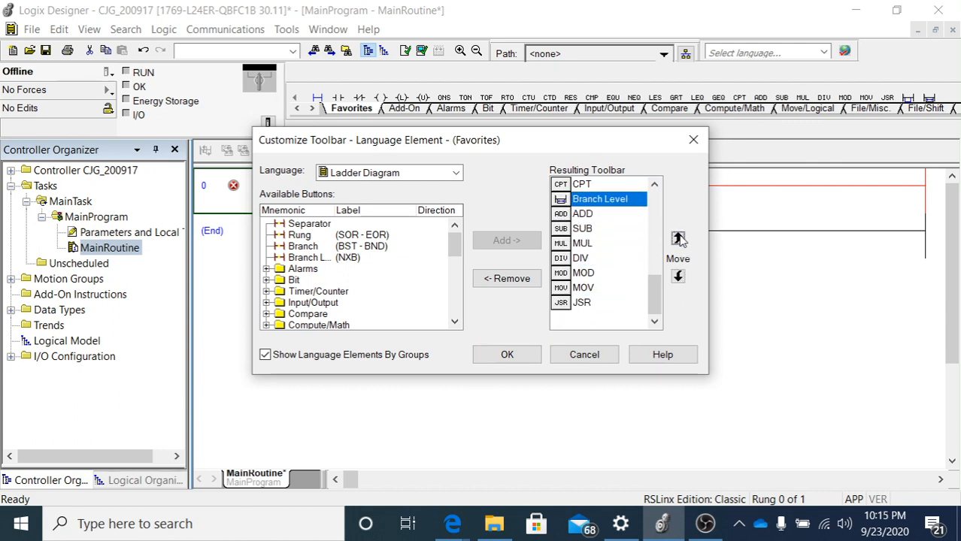
{"action": "left_click", "coordinate": [677, 238]}
{"action": "left_click", "coordinate": [678, 238]}
{"action": "left_click", "coordinate": [678, 238]}
{"action": "left_click", "coordinate": [678, 238]}
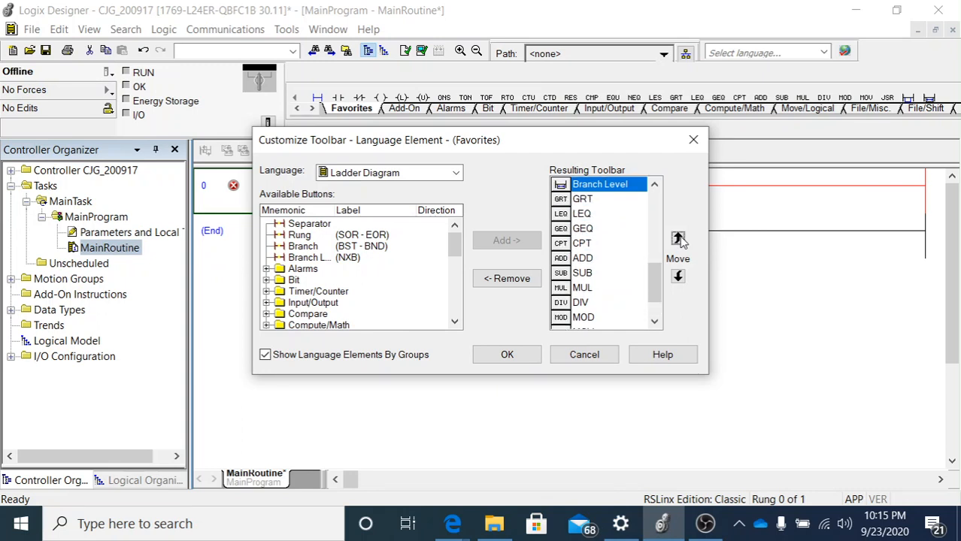
{"action": "left_click", "coordinate": [677, 238]}
{"action": "left_click", "coordinate": [678, 238]}
{"action": "left_click", "coordinate": [678, 238]}
{"action": "left_click", "coordinate": [677, 239]}
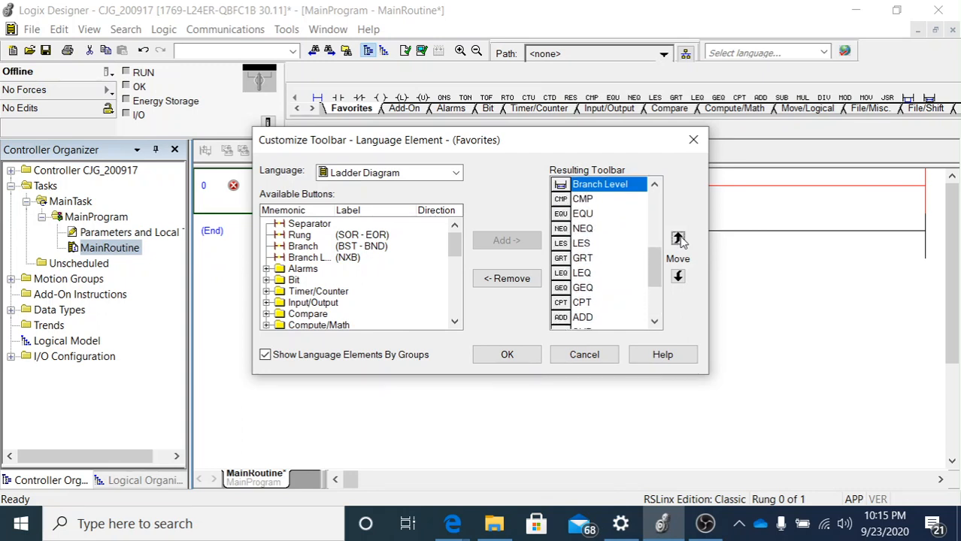
{"action": "left_click", "coordinate": [677, 238]}
{"action": "left_click", "coordinate": [678, 239]}
{"action": "left_click", "coordinate": [678, 238]}
{"action": "left_click", "coordinate": [678, 238]}
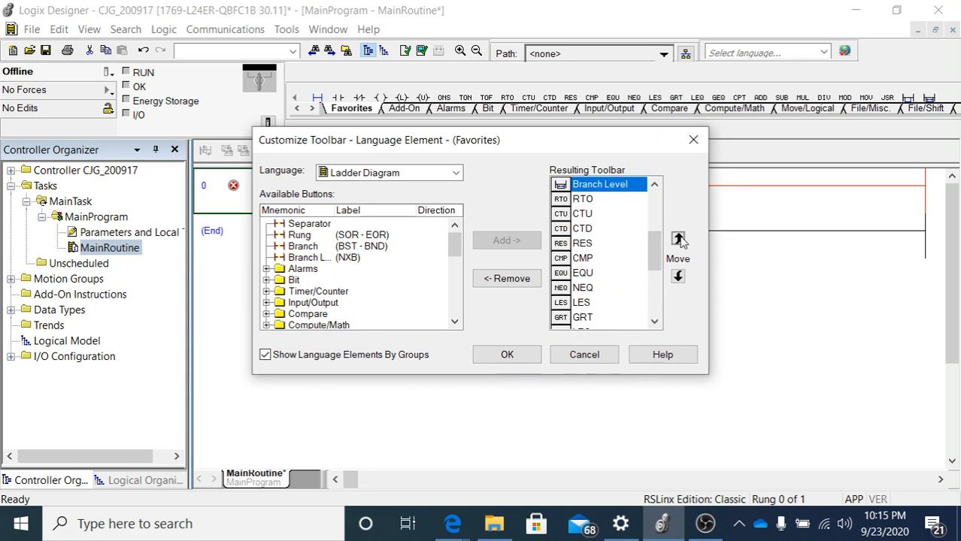
{"action": "left_click", "coordinate": [677, 238]}
{"action": "left_click", "coordinate": [678, 238]}
{"action": "left_click", "coordinate": [678, 238]}
{"action": "left_click", "coordinate": [678, 239]}
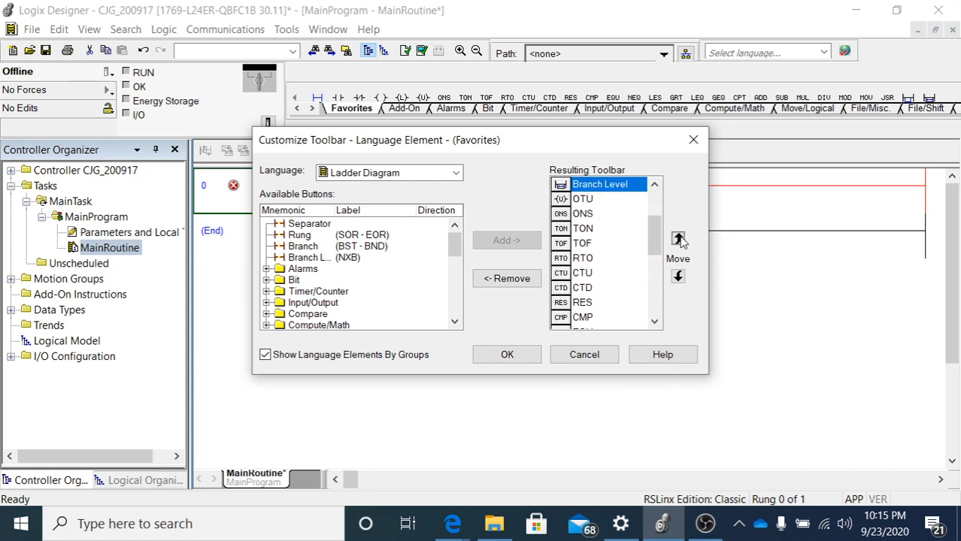
{"action": "left_click", "coordinate": [677, 238]}
{"action": "left_click", "coordinate": [678, 238]}
{"action": "left_click", "coordinate": [678, 239]}
{"action": "left_click", "coordinate": [677, 239]}
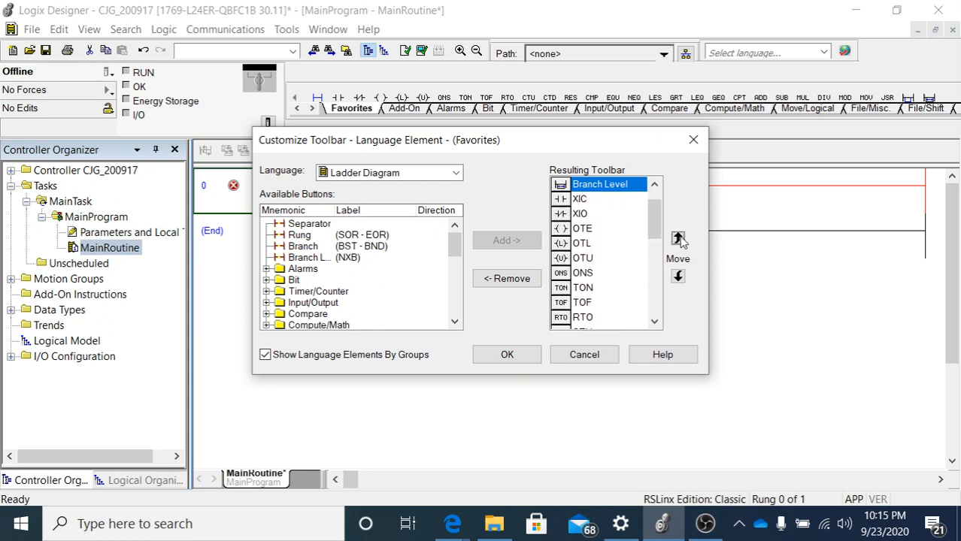
{"action": "left_click", "coordinate": [677, 238]}
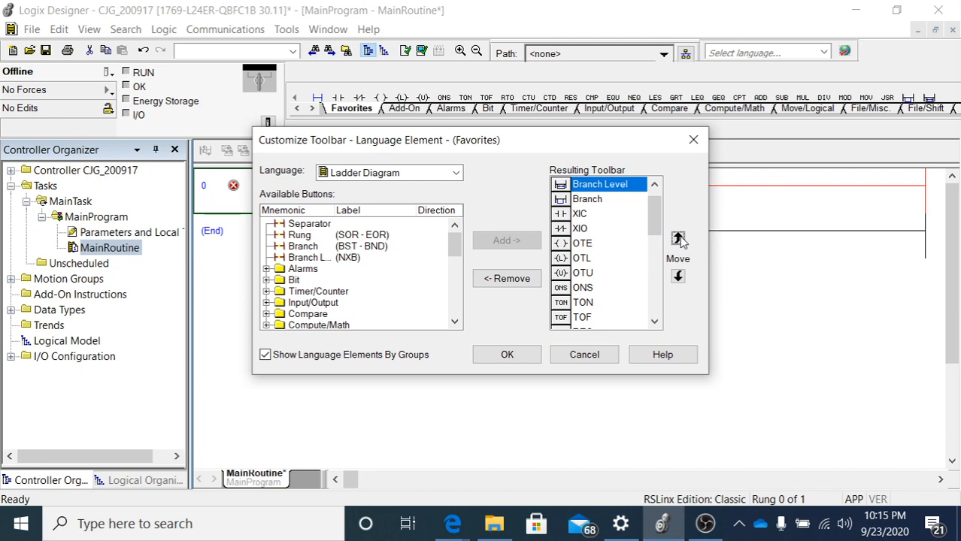
{"action": "left_click", "coordinate": [677, 276]}
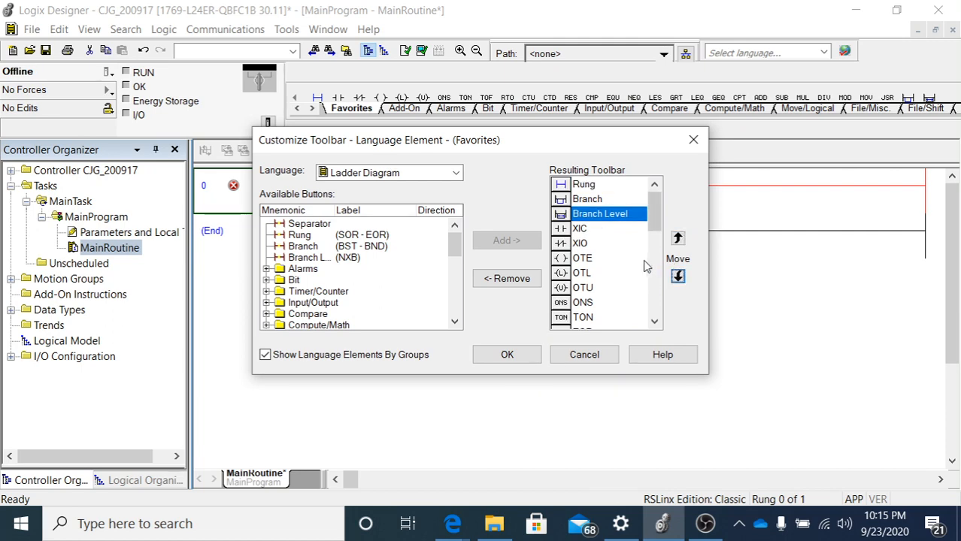
{"action": "left_click", "coordinate": [508, 357]}
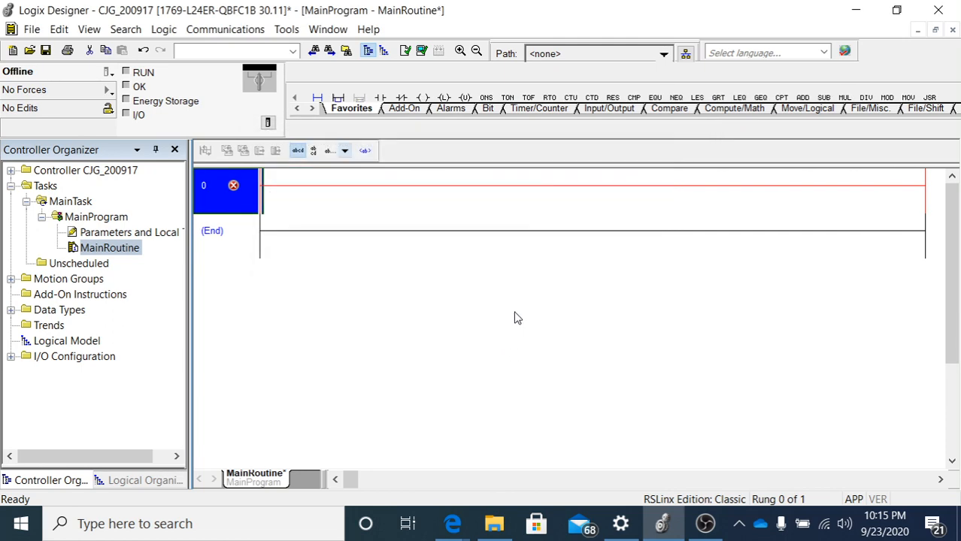